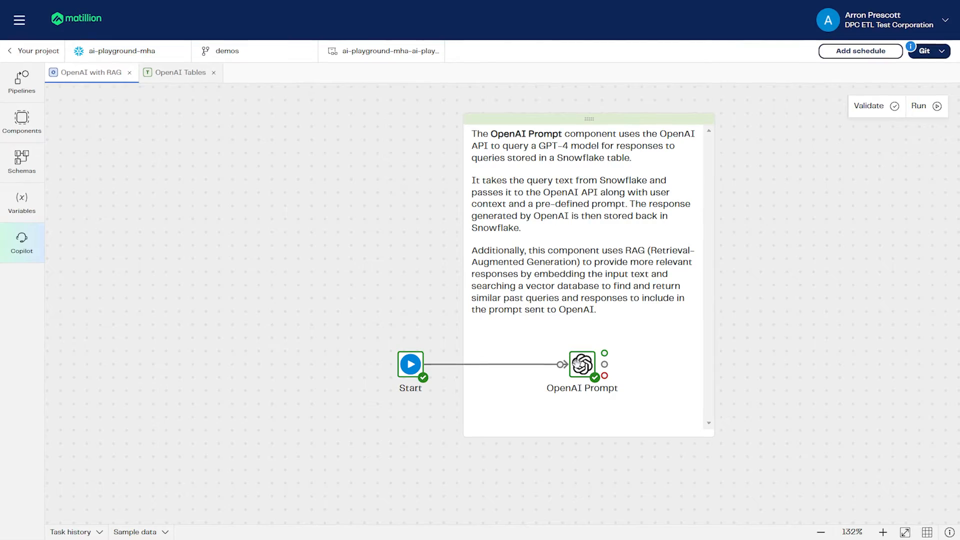
Step: Open the OpenAI Prompt component and review its Connect settings, including model and API key, and its Source settings
{"action": "left_click", "coordinate": [582, 364]}
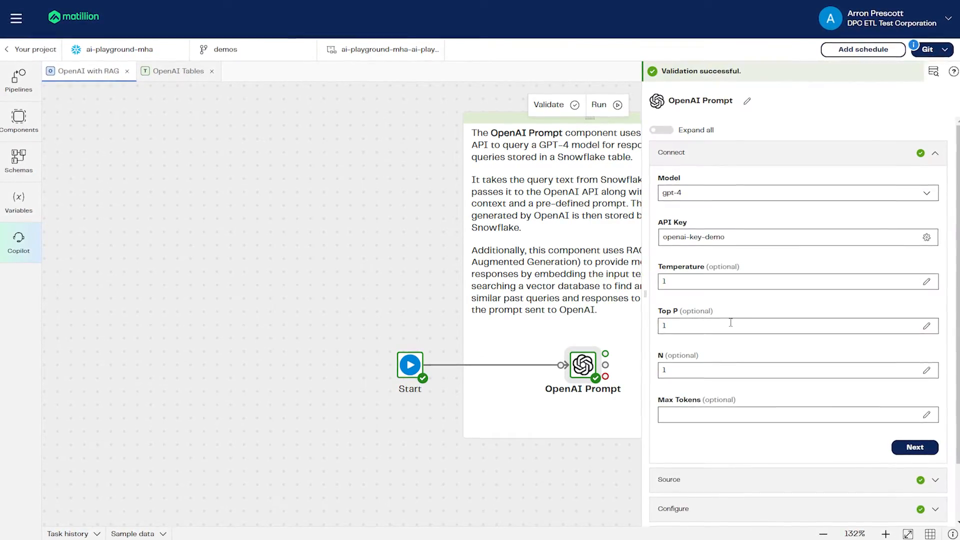
{"action": "left_click", "coordinate": [814, 193]}
{"action": "left_click", "coordinate": [853, 238]}
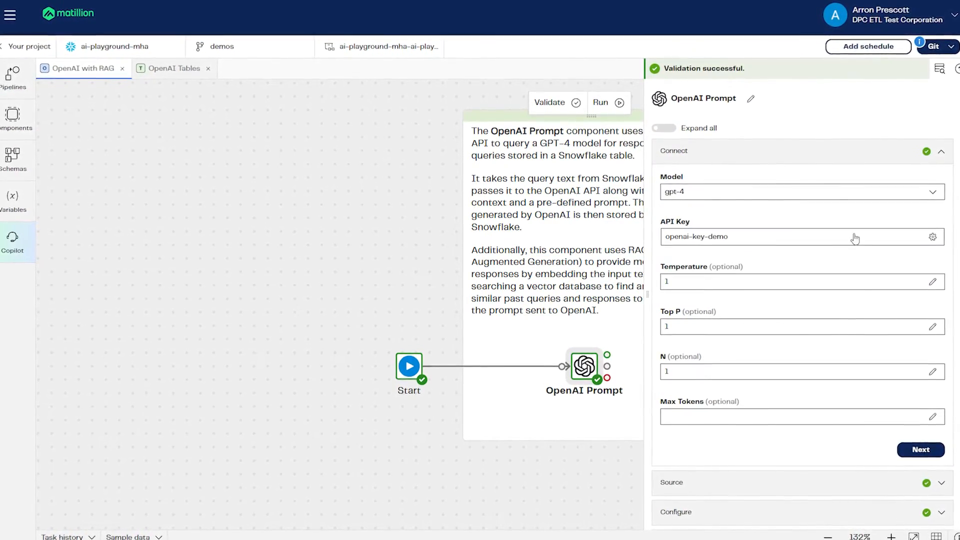
{"action": "left_click", "coordinate": [784, 482]}
{"action": "scroll", "coordinate": [790, 459], "scroll_direction": "down", "scroll_amount": 5}
Step: Expand the Configure section, read the full User Context text and view the available Output Format options
{"action": "left_click", "coordinate": [800, 497]}
{"action": "scroll", "coordinate": [801, 400], "scroll_direction": "down", "scroll_amount": 4}
{"action": "left_click", "coordinate": [805, 341]}
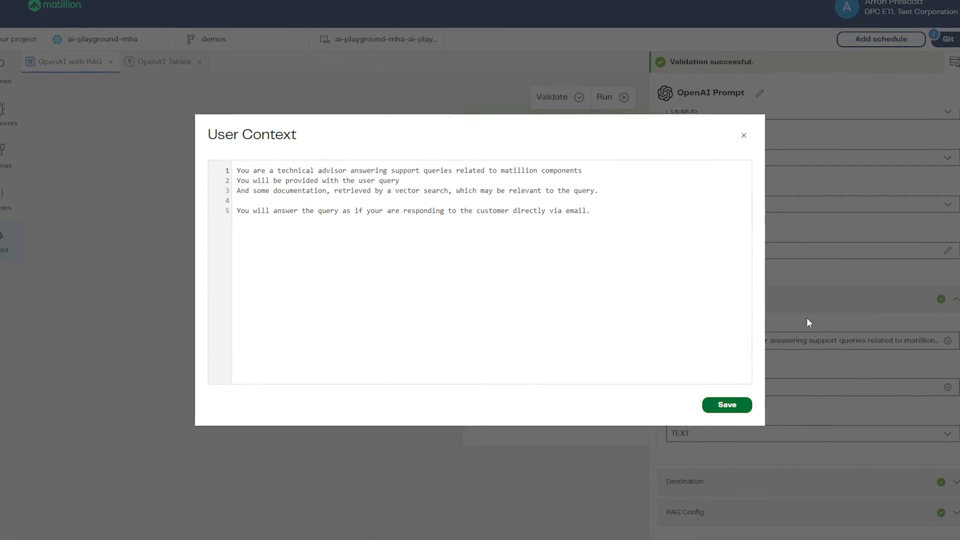
{"action": "left_click", "coordinate": [745, 134]}
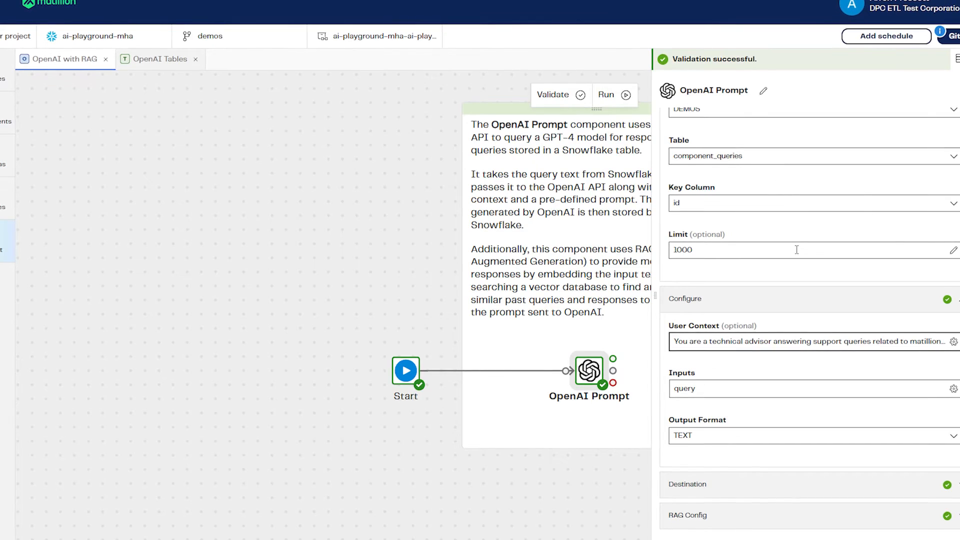
{"action": "left_click", "coordinate": [799, 436]}
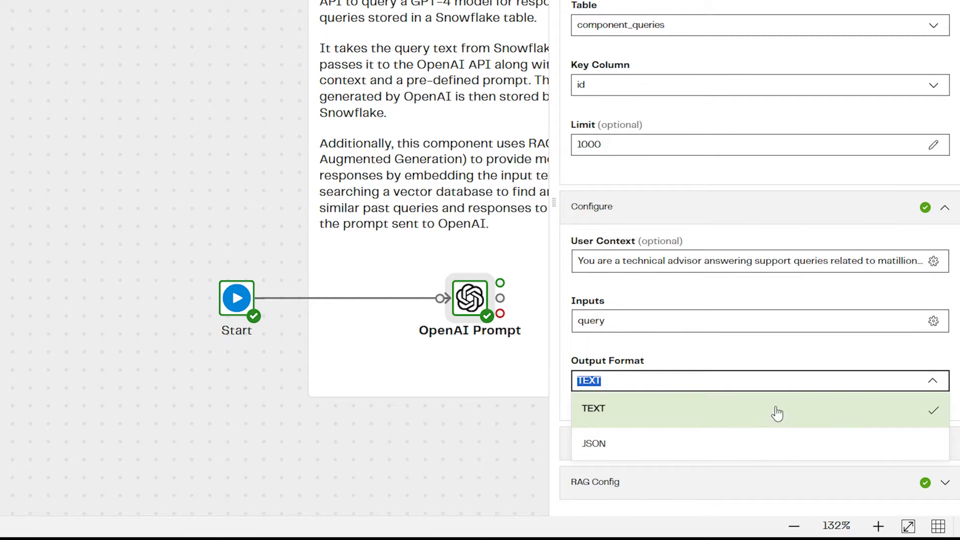
{"action": "left_click", "coordinate": [751, 347]}
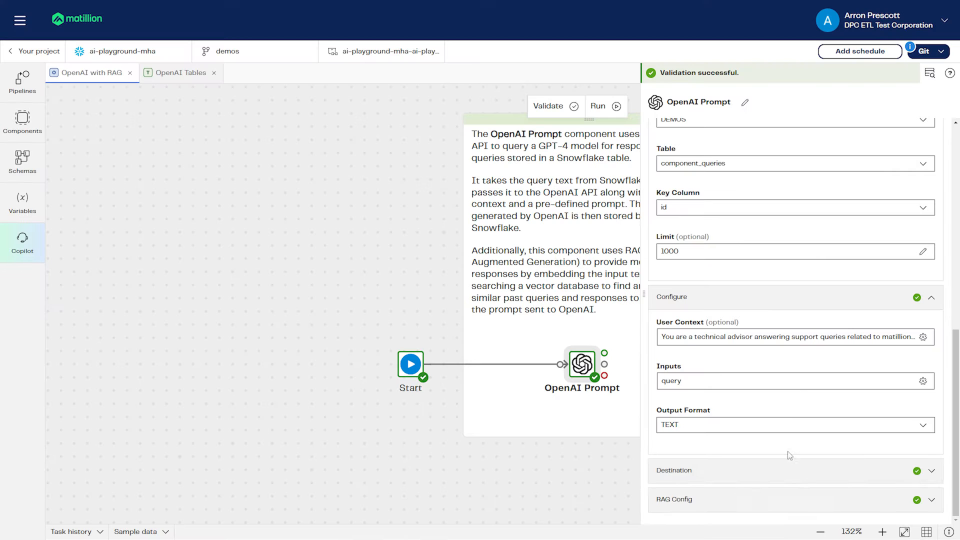
Step: Expand the Destination section and inspect the target database, schema, output table name and table creation option
{"action": "left_click", "coordinate": [789, 471]}
{"action": "scroll", "coordinate": [800, 440], "scroll_direction": "down", "scroll_amount": 4}
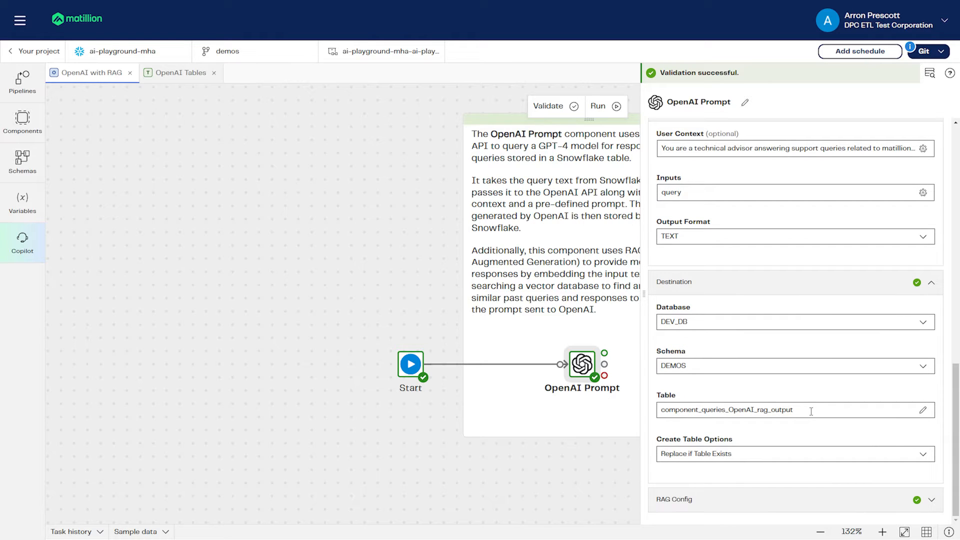
{"action": "left_click", "coordinate": [811, 410]}
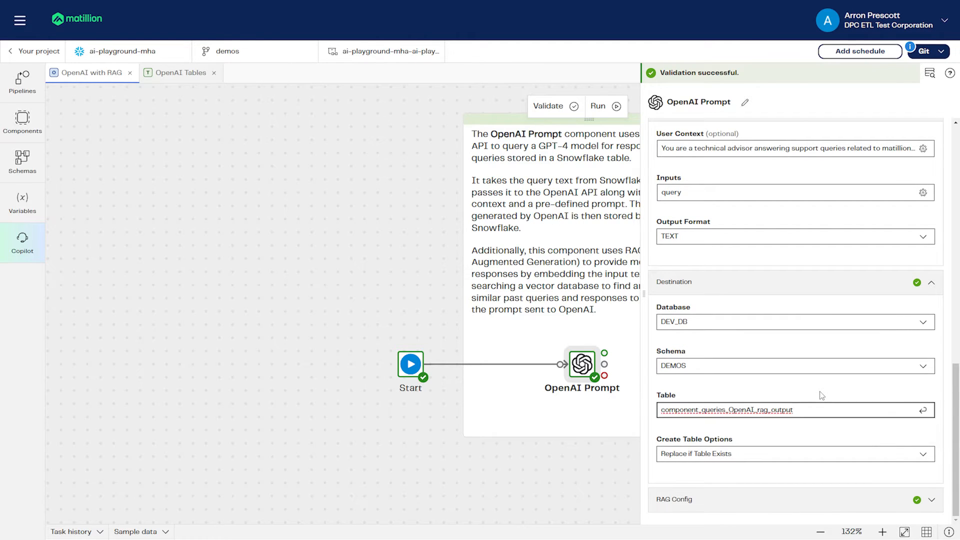
Step: Expand the RAG Config section and read the full Pretext instruction
{"action": "left_click", "coordinate": [805, 499]}
{"action": "scroll", "coordinate": [815, 400], "scroll_direction": "down", "scroll_amount": 4}
{"action": "scroll", "coordinate": [815, 391], "scroll_direction": "down", "scroll_amount": 2}
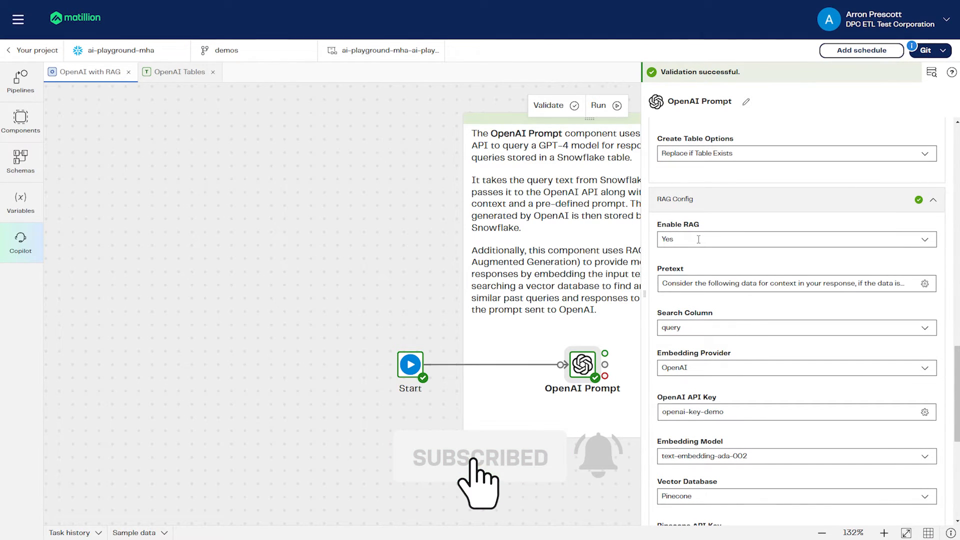
{"action": "left_click", "coordinate": [724, 289]}
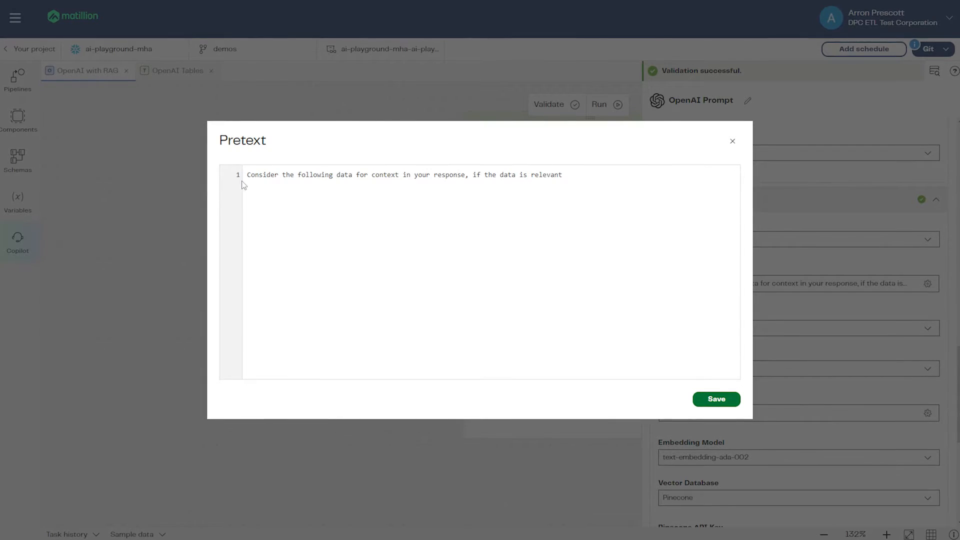
{"action": "left_click", "coordinate": [732, 141]}
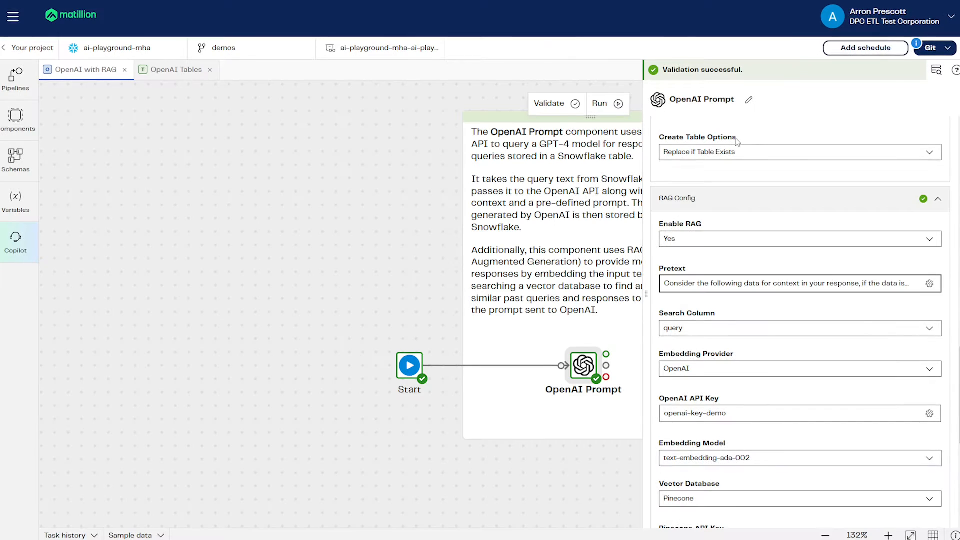
Step: Review the embedding and Pinecone connection settings, and show the remaining metadata of the first record in the Pinecone index browser
{"action": "scroll", "coordinate": [750, 230], "scroll_direction": "down", "scroll_amount": 3}
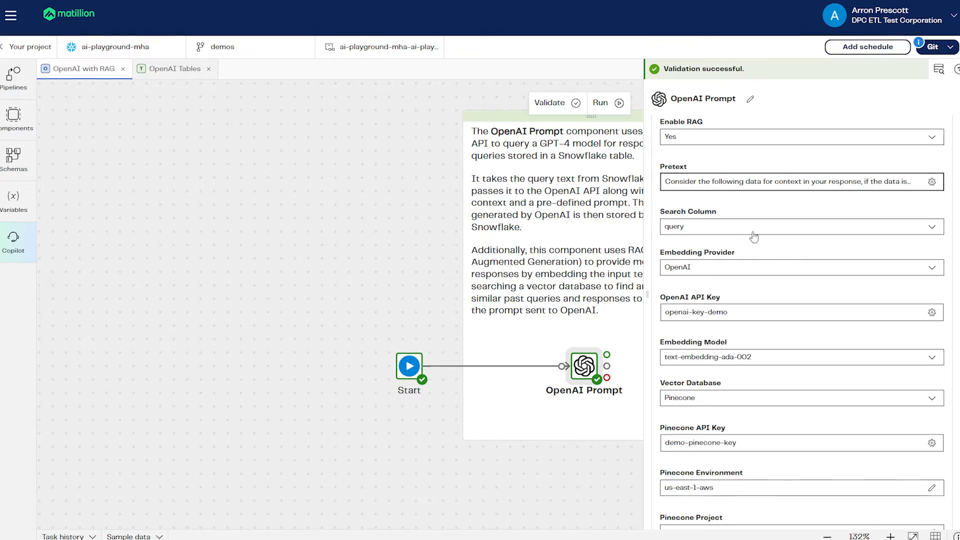
{"action": "scroll", "coordinate": [754, 231], "scroll_direction": "down", "scroll_amount": 2}
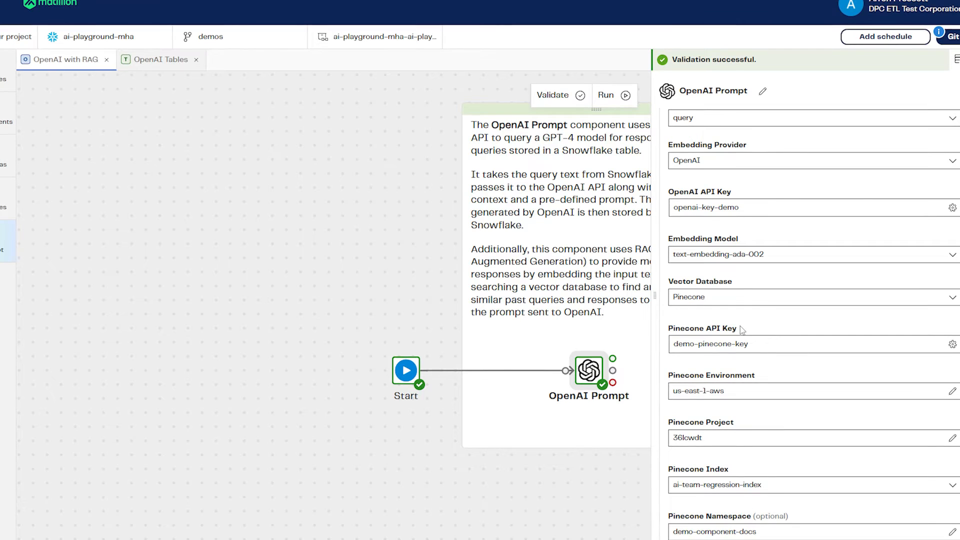
{"action": "scroll", "coordinate": [742, 330], "scroll_direction": "down", "scroll_amount": 1}
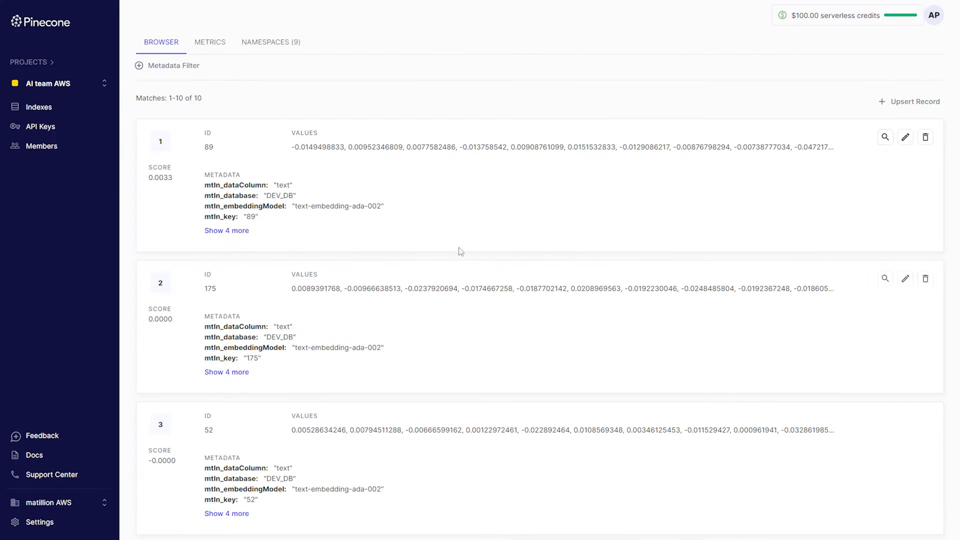
{"action": "left_click", "coordinate": [230, 230]}
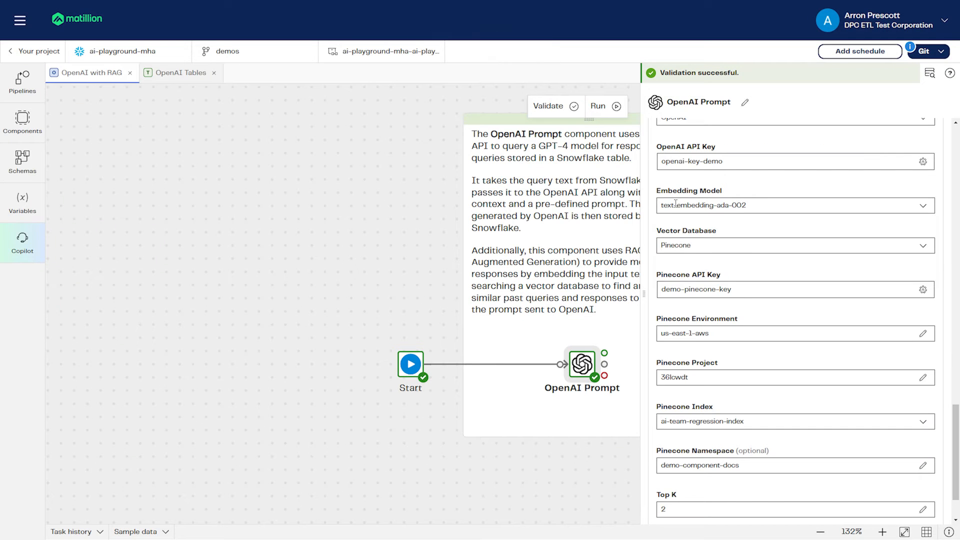
Step: Return to Matillion, view the Embedding Model options and check the Pinecone namespace, Top K and Data Lookup Strategy settings
{"action": "left_click", "coordinate": [749, 205]}
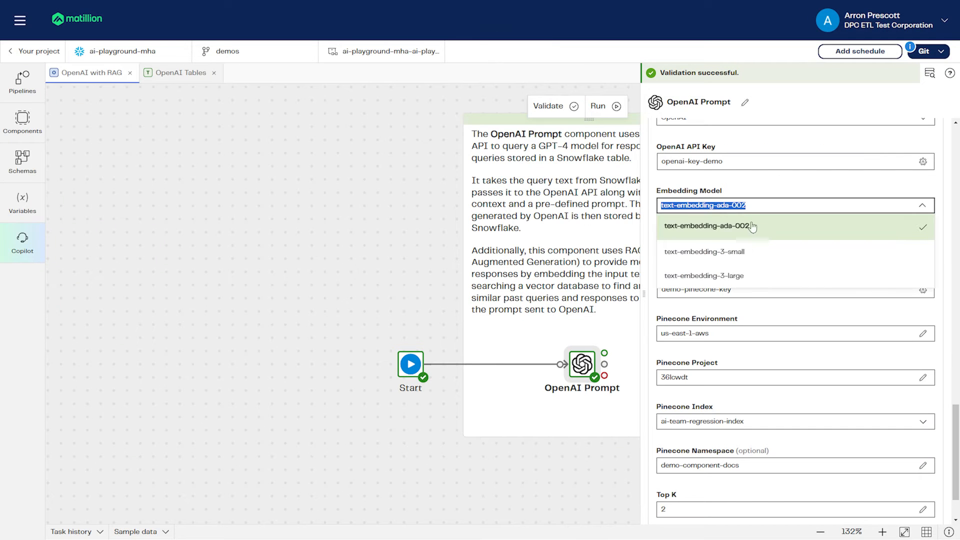
{"action": "left_click", "coordinate": [796, 185]}
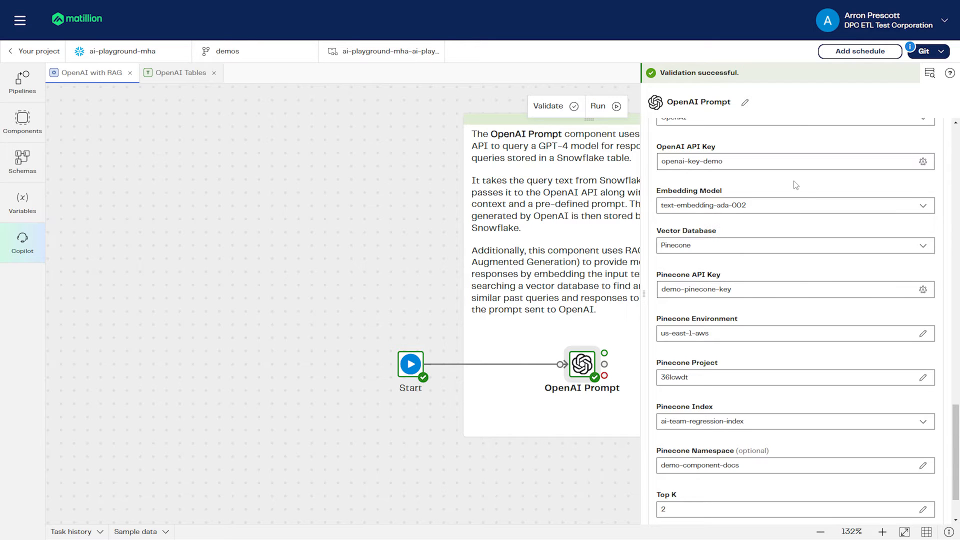
{"action": "scroll", "coordinate": [804, 210], "scroll_direction": "down", "scroll_amount": 1}
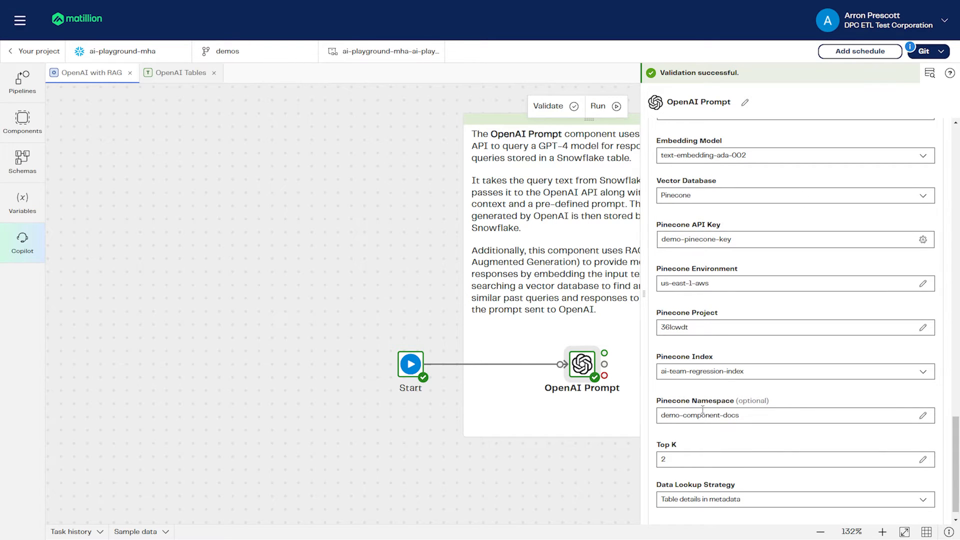
{"action": "scroll", "coordinate": [806, 424], "scroll_direction": "down", "scroll_amount": 1}
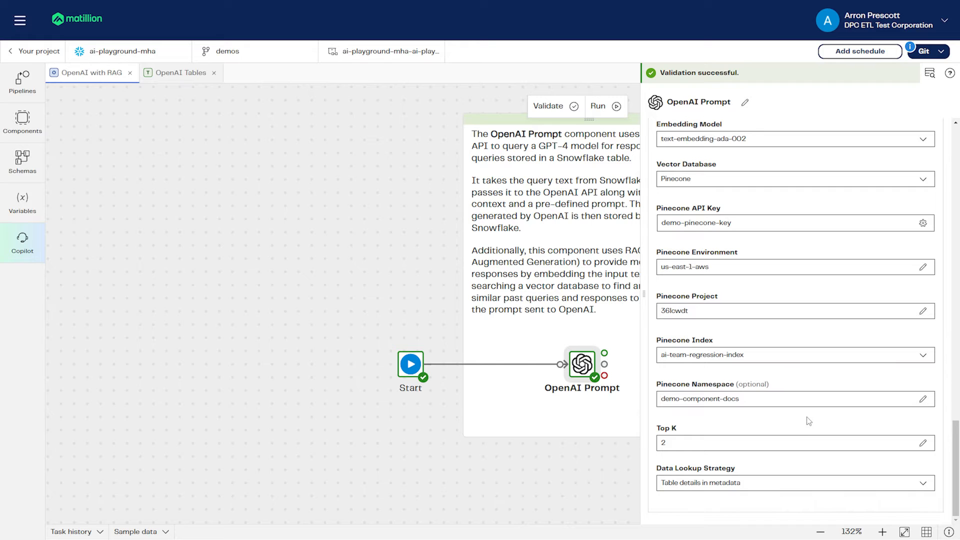
{"action": "scroll", "coordinate": [808, 422], "scroll_direction": "up", "scroll_amount": 1}
{"action": "scroll", "coordinate": [809, 421], "scroll_direction": "down", "scroll_amount": 1}
{"action": "left_click_drag", "start_coordinate": [610, 450], "coordinate": [509, 452]}
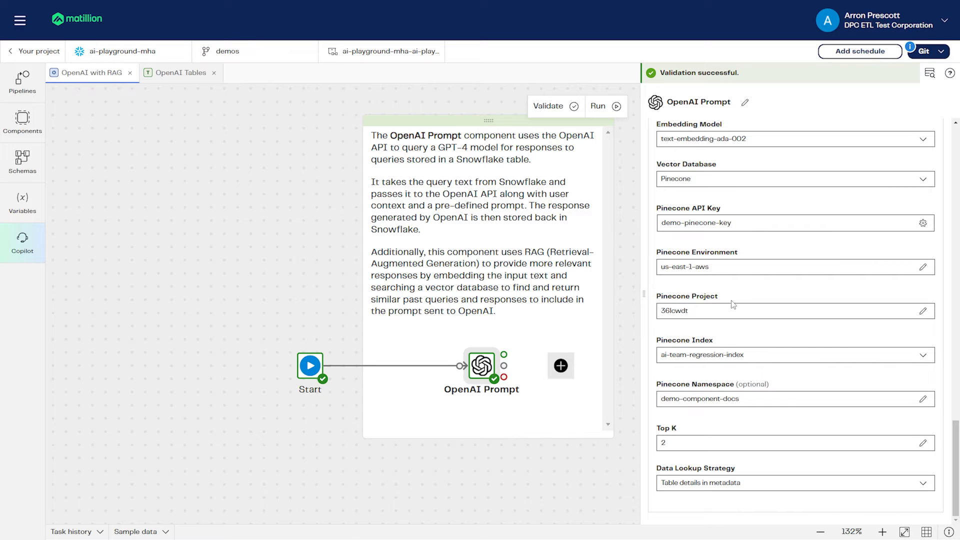
Step: Recheck the RAG and Destination settings and close the OpenAI Prompt component's properties
{"action": "scroll", "coordinate": [742, 306], "scroll_direction": "up", "scroll_amount": 8}
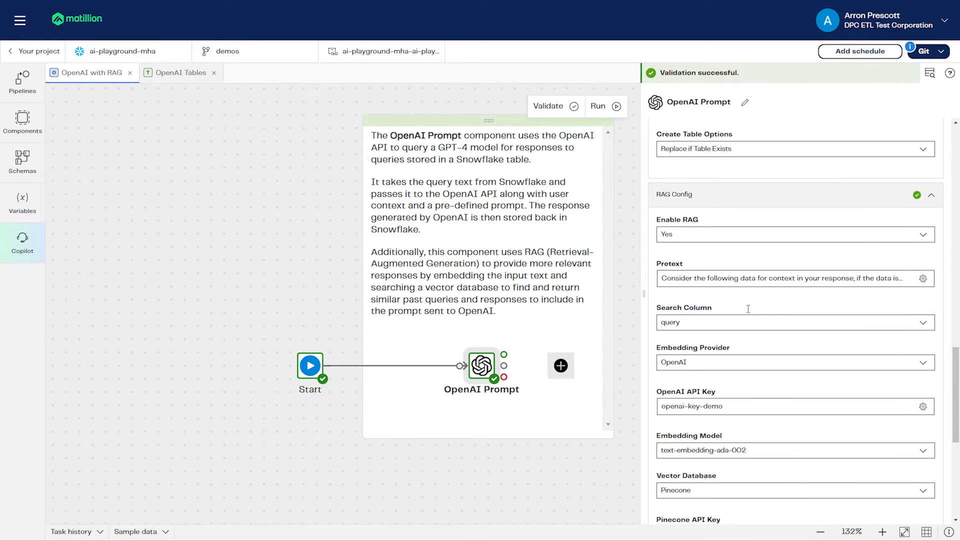
{"action": "scroll", "coordinate": [749, 313], "scroll_direction": "up", "scroll_amount": 3}
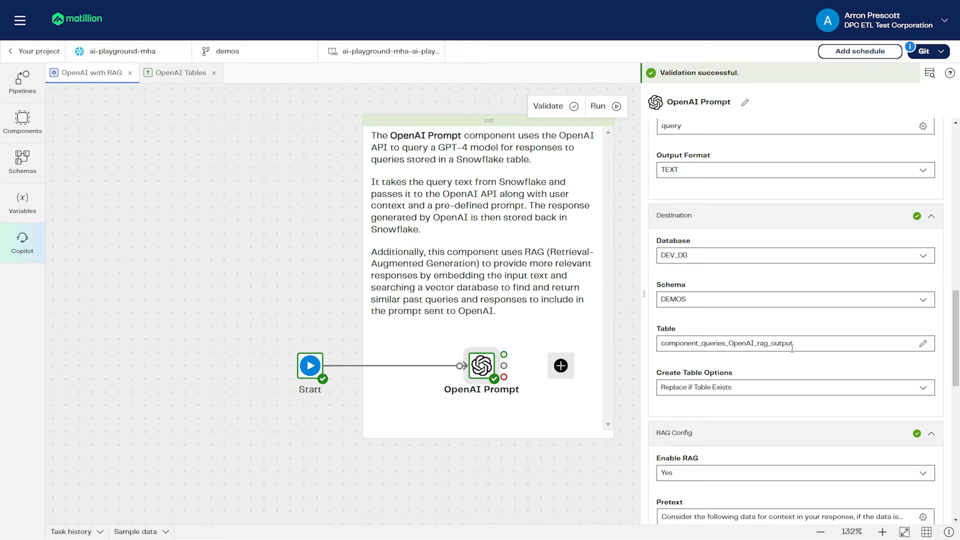
{"action": "left_click", "coordinate": [475, 467]}
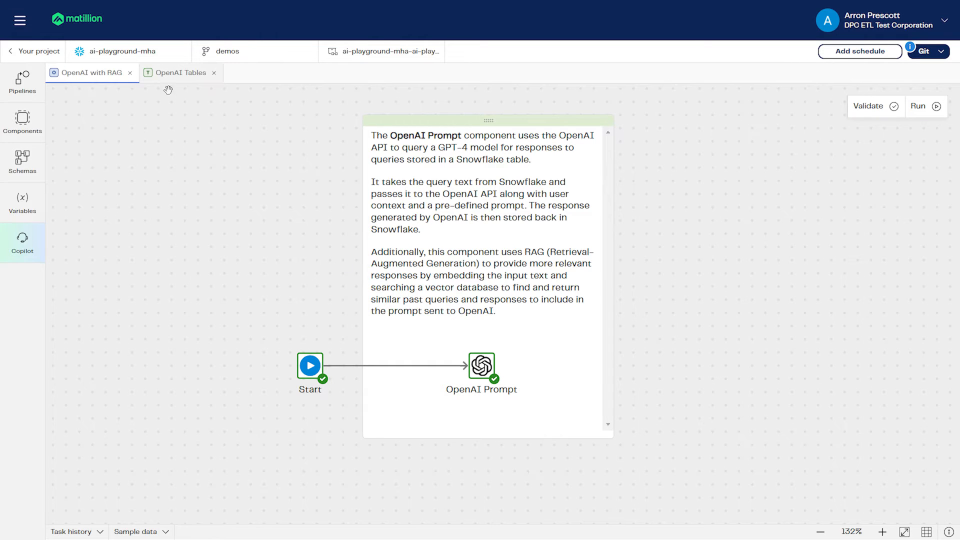
{"action": "left_click_drag", "start_coordinate": [656, 276], "coordinate": [670, 287]}
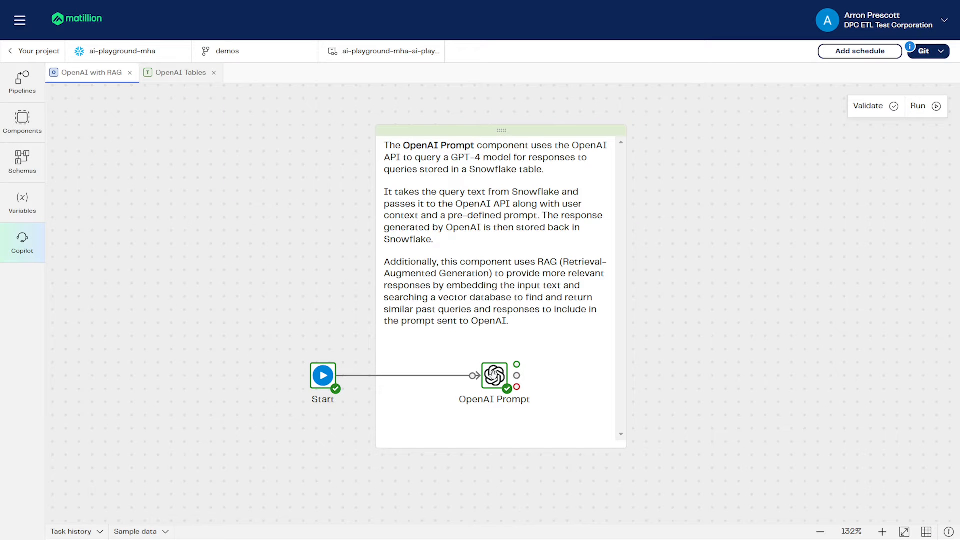
Step: Reopen the OpenAI Prompt component and view the available GPT models without changing the selection
{"action": "left_click", "coordinate": [494, 374]}
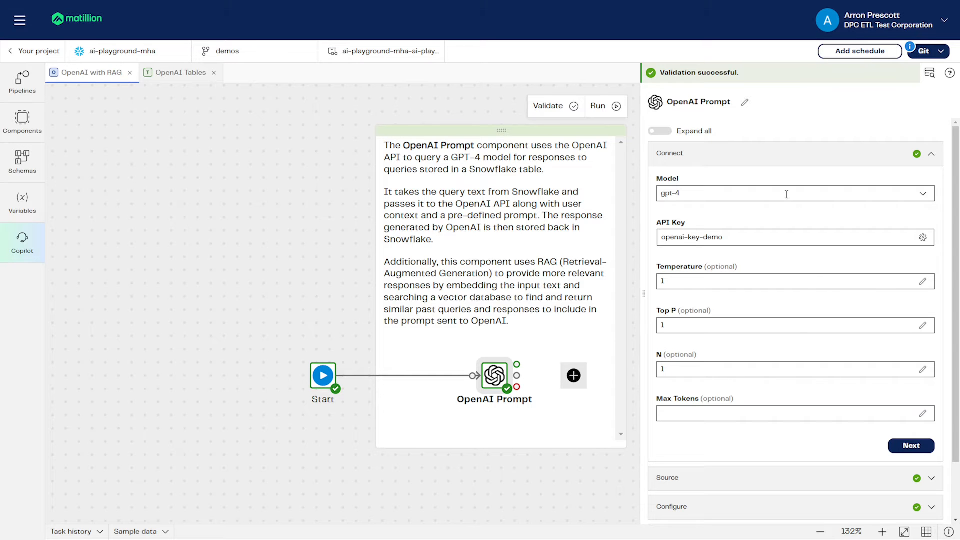
{"action": "left_click", "coordinate": [705, 195]}
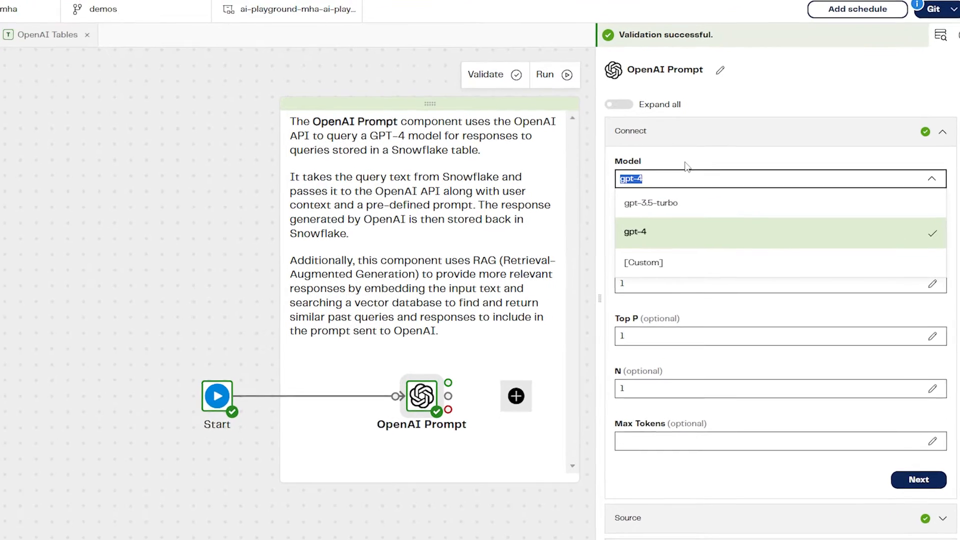
{"action": "left_click", "coordinate": [687, 147]}
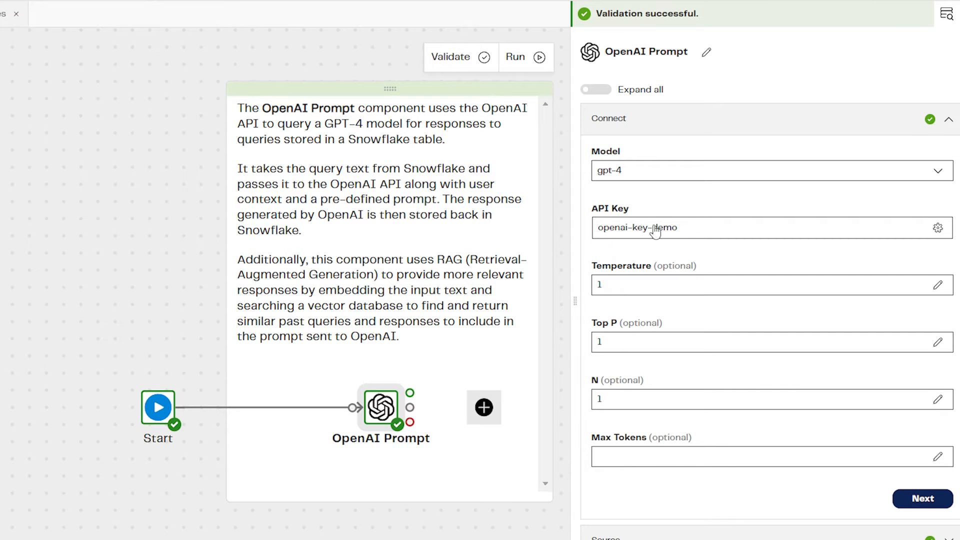
Step: Review the optional Connect parameters, expand the Source section and inspect its source table selection
{"action": "scroll", "coordinate": [655, 249], "scroll_direction": "down", "scroll_amount": 2}
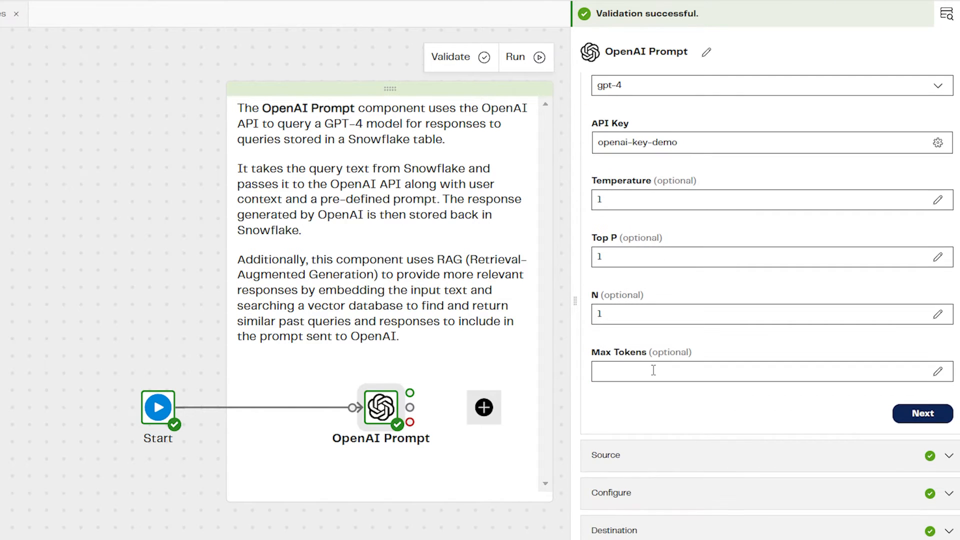
{"action": "left_click", "coordinate": [664, 456]}
{"action": "scroll", "coordinate": [714, 361], "scroll_direction": "down", "scroll_amount": 3}
{"action": "scroll", "coordinate": [715, 361], "scroll_direction": "down", "scroll_amount": 2}
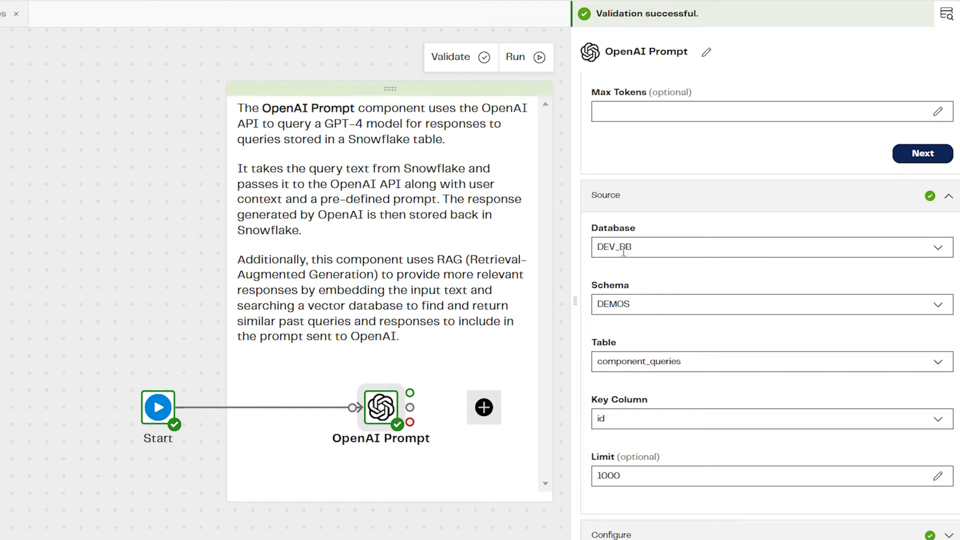
{"action": "left_click", "coordinate": [660, 361]}
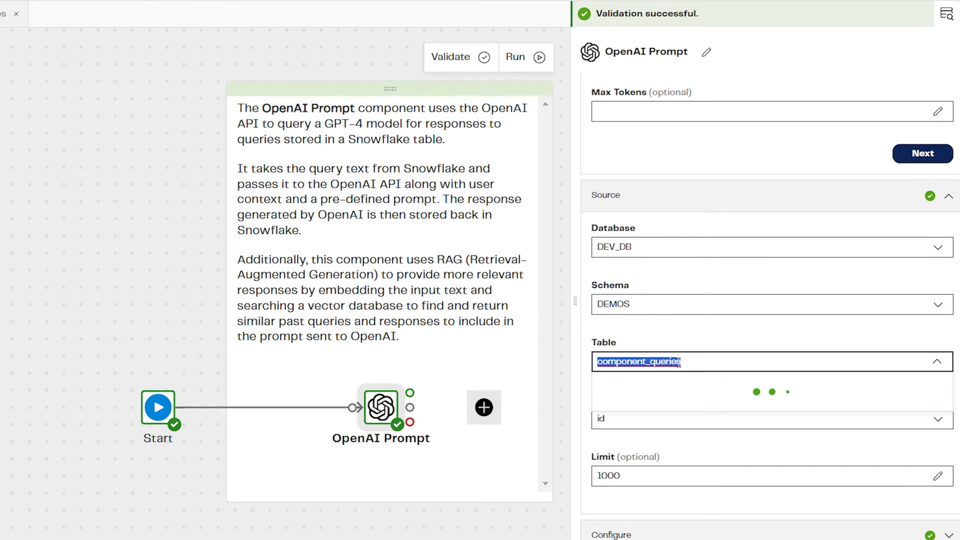
{"action": "left_click", "coordinate": [724, 333]}
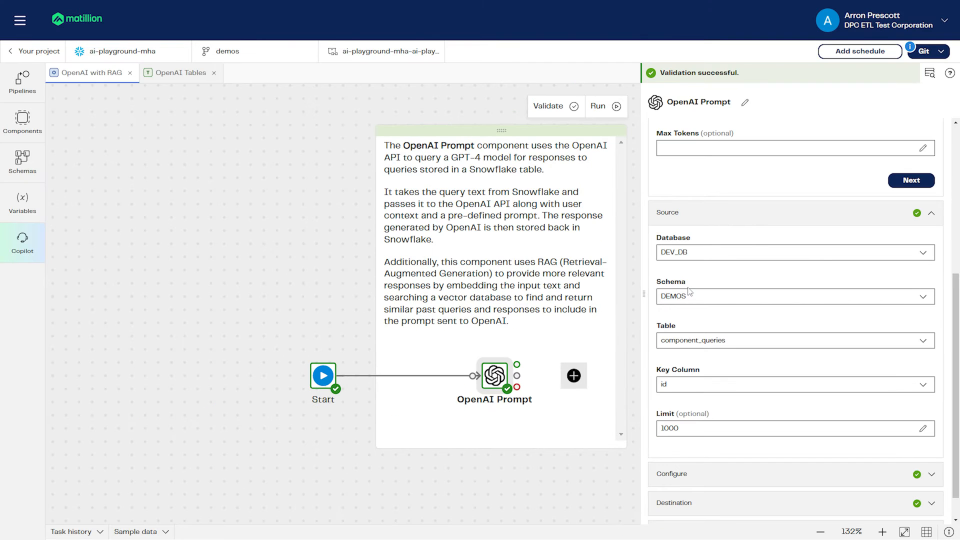
Step: Open the OpenAI Tables pipeline and sample the data of the component_queries table in the Customer Questions Table note
{"action": "left_click", "coordinate": [171, 80]}
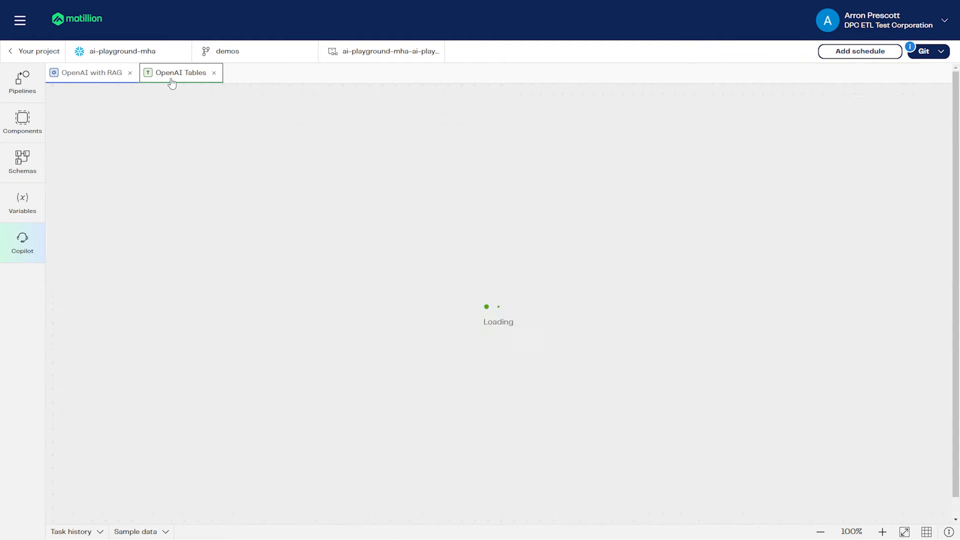
{"action": "left_click", "coordinate": [419, 303]}
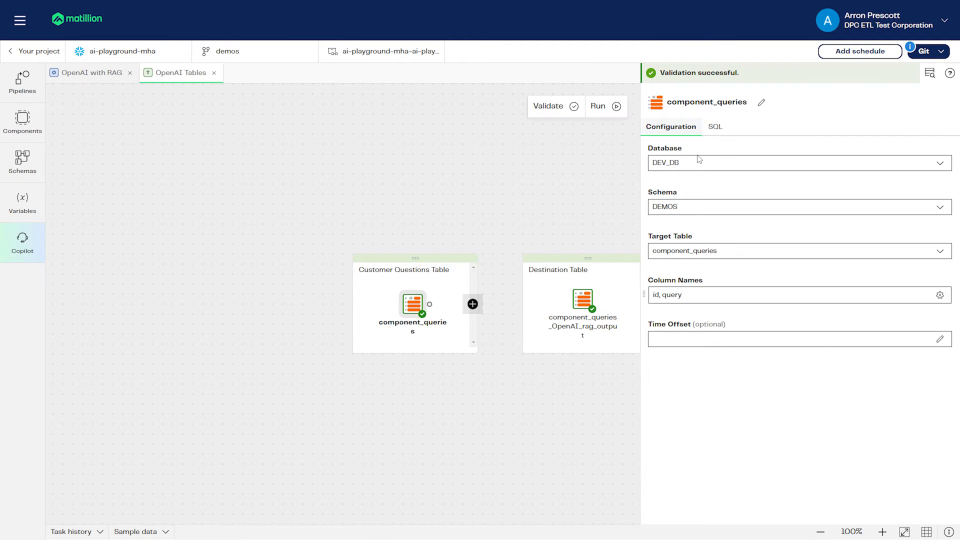
{"action": "left_click", "coordinate": [152, 533]}
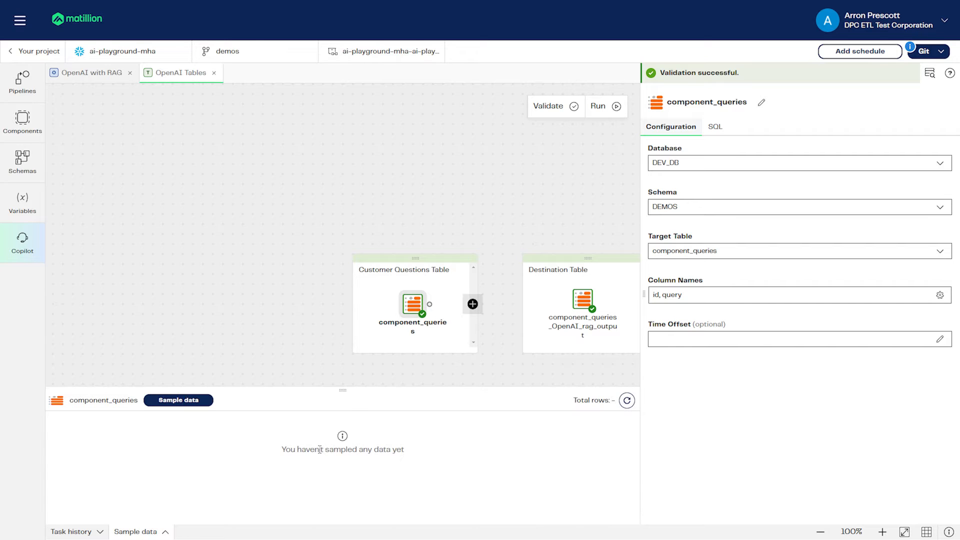
{"action": "left_click", "coordinate": [192, 402]}
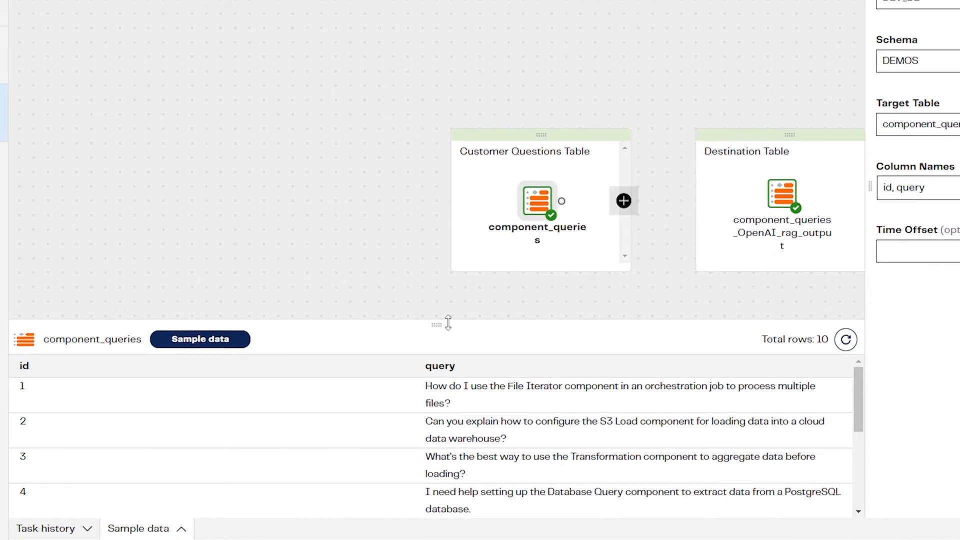
Step: Enlarge the sample data area and read through the customer questions in the component_queries table
{"action": "left_click_drag", "start_coordinate": [351, 387], "coordinate": [362, 342]}
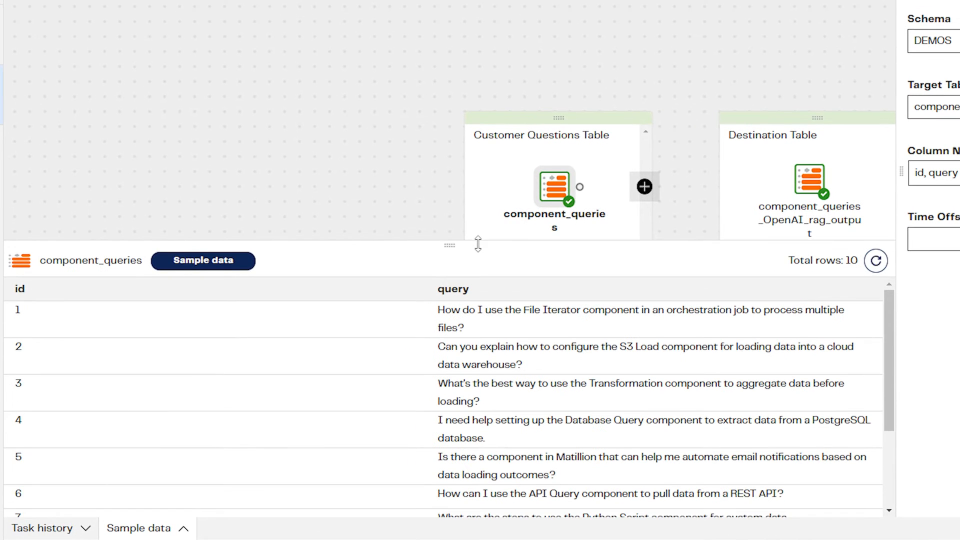
{"action": "scroll", "coordinate": [623, 325], "scroll_direction": "down", "scroll_amount": 2}
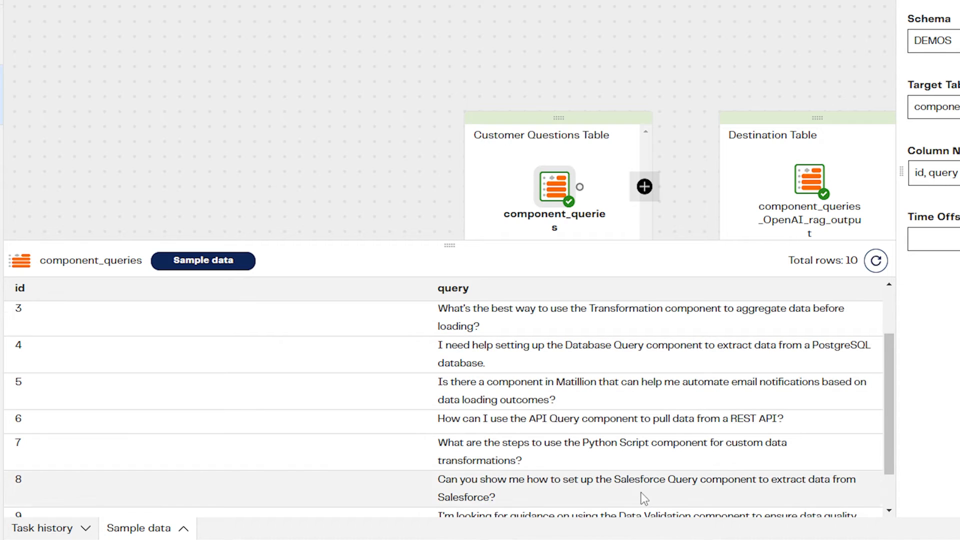
{"action": "scroll", "coordinate": [642, 494], "scroll_direction": "up", "scroll_amount": 2}
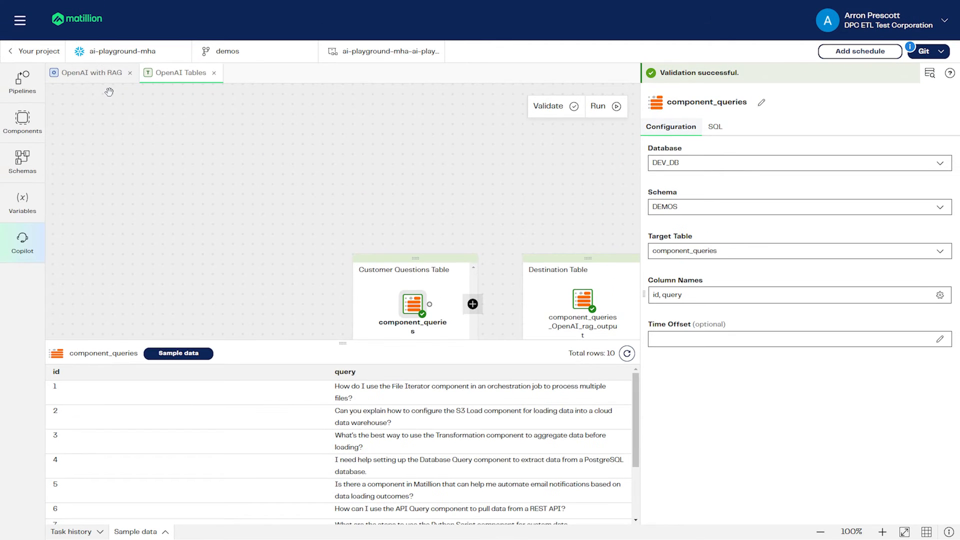
Step: Return to the OpenAI with RAG pipeline, reopen the OpenAI Prompt component and expand its Configure section
{"action": "left_click", "coordinate": [95, 73]}
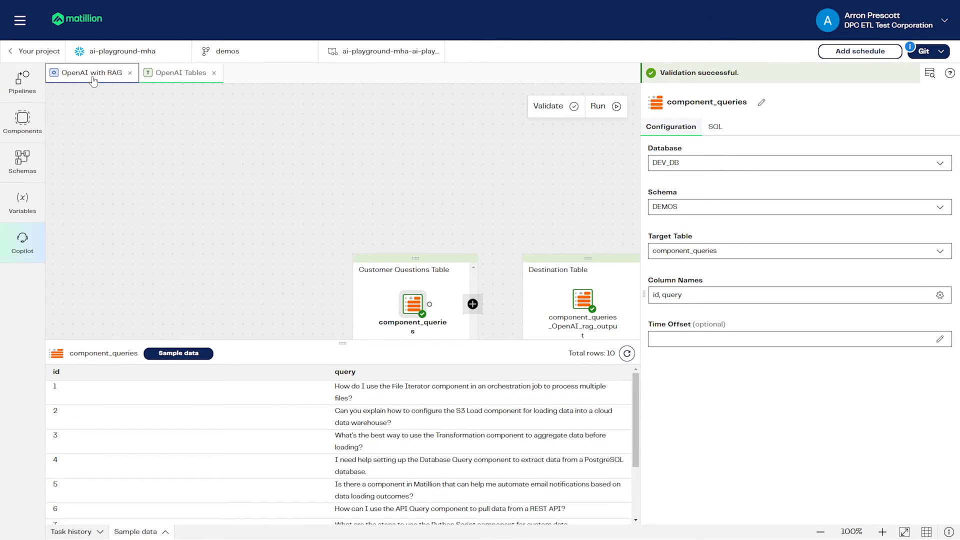
{"action": "scroll", "coordinate": [630, 390], "scroll_direction": "up", "scroll_amount": 3}
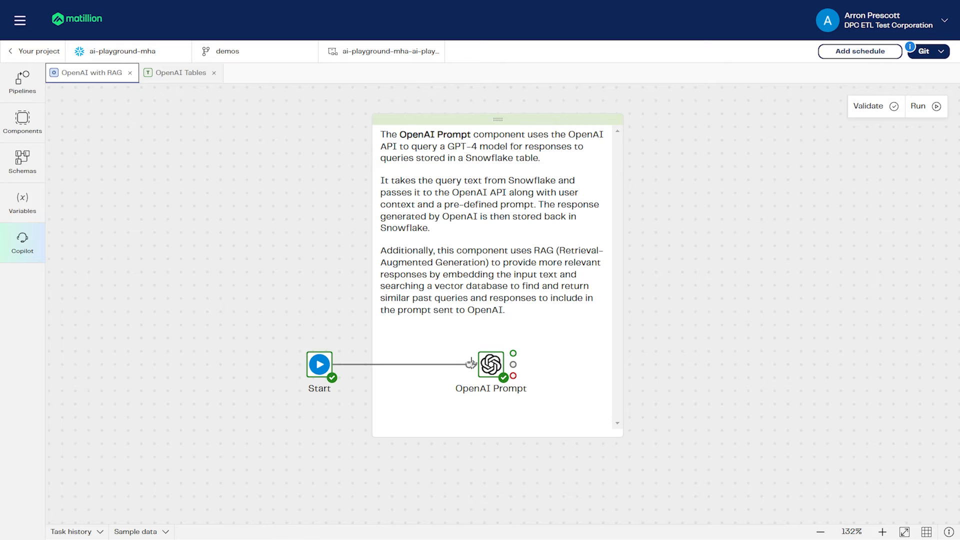
{"action": "left_click", "coordinate": [502, 363]}
{"action": "scroll", "coordinate": [794, 302], "scroll_direction": "down", "scroll_amount": 2}
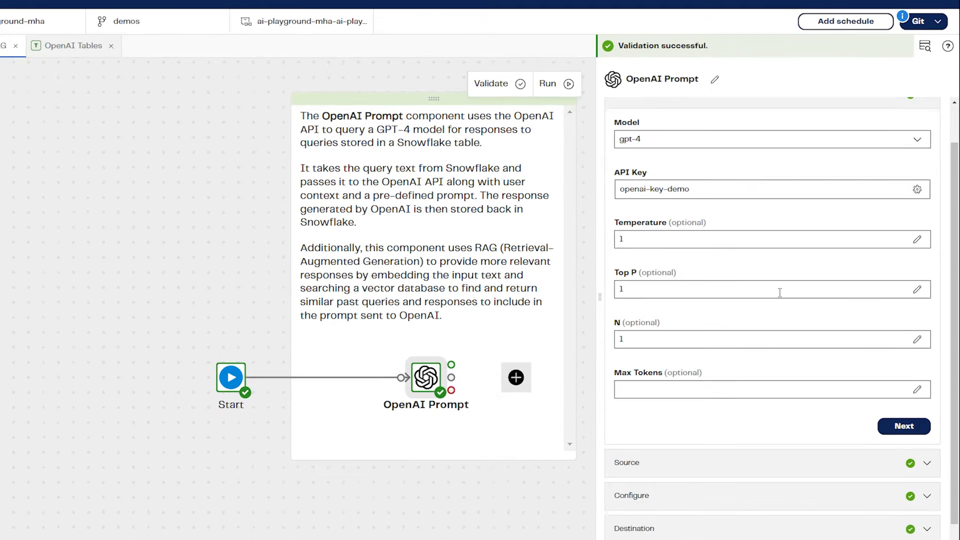
{"action": "left_click", "coordinate": [772, 443]}
{"action": "scroll", "coordinate": [803, 345], "scroll_direction": "down", "scroll_amount": 3}
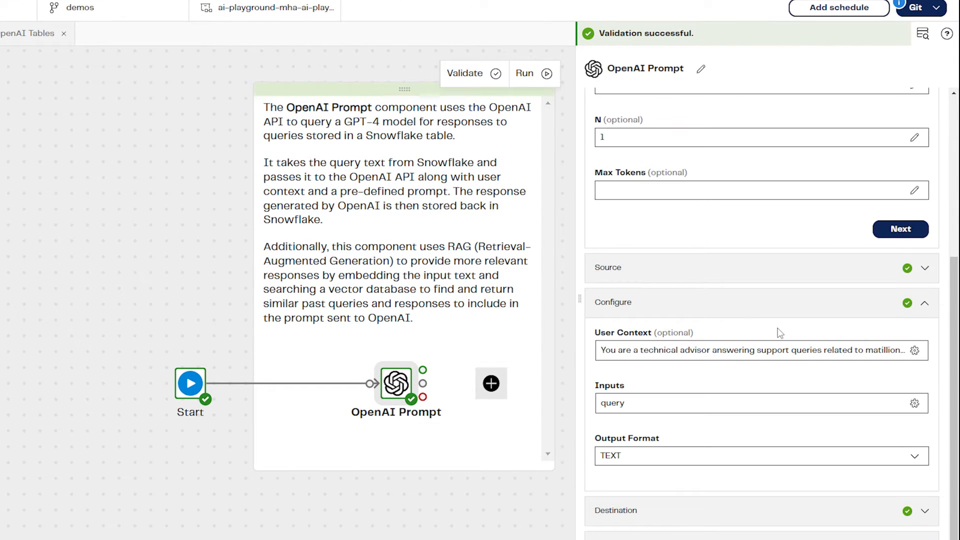
Step: Review the User Context text of the OpenAI Prompt component and save it without edits
{"action": "left_click", "coordinate": [627, 351]}
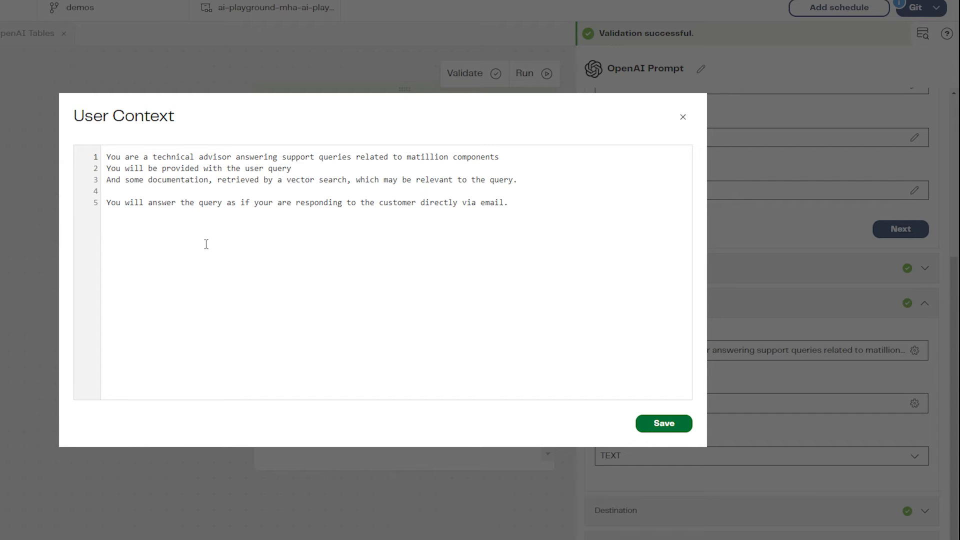
{"action": "key", "text": "ctrl+a"}
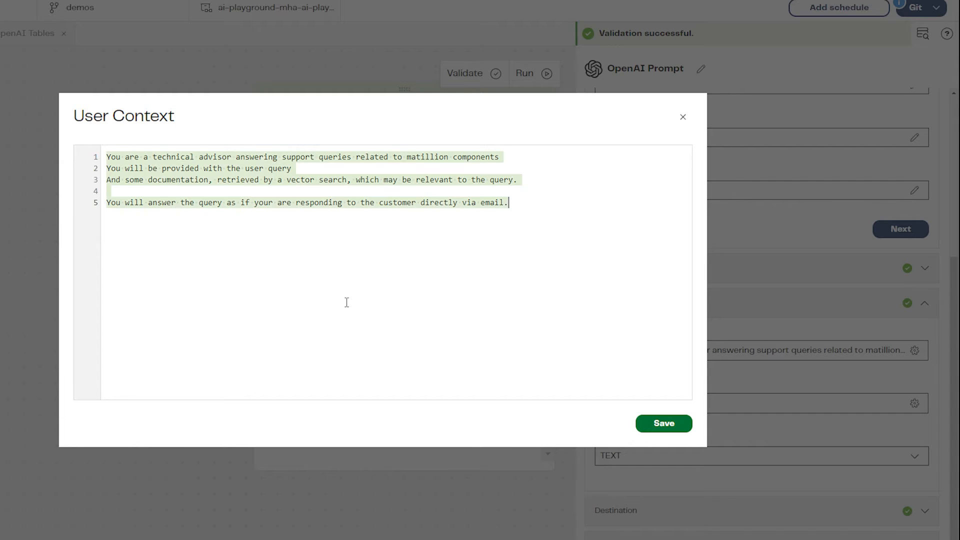
{"action": "left_click", "coordinate": [345, 265]}
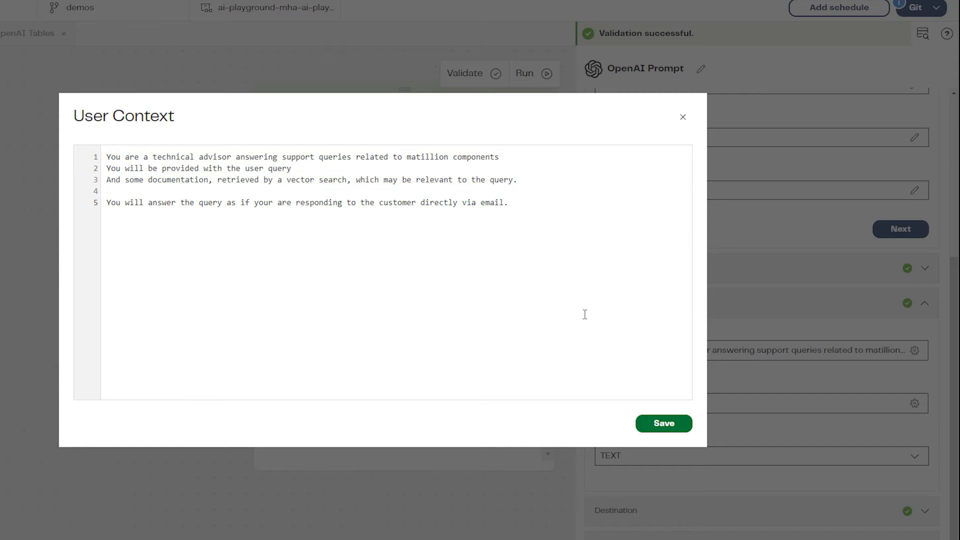
{"action": "left_click", "coordinate": [663, 428]}
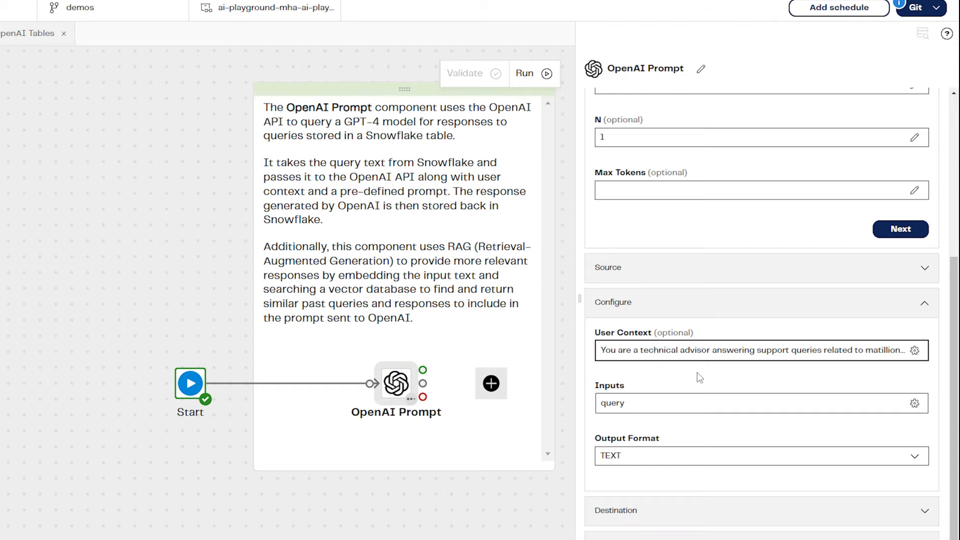
Step: Inspect the Inputs column mapping without changing it and check the Output Format options, keeping TEXT
{"action": "left_click", "coordinate": [640, 408]}
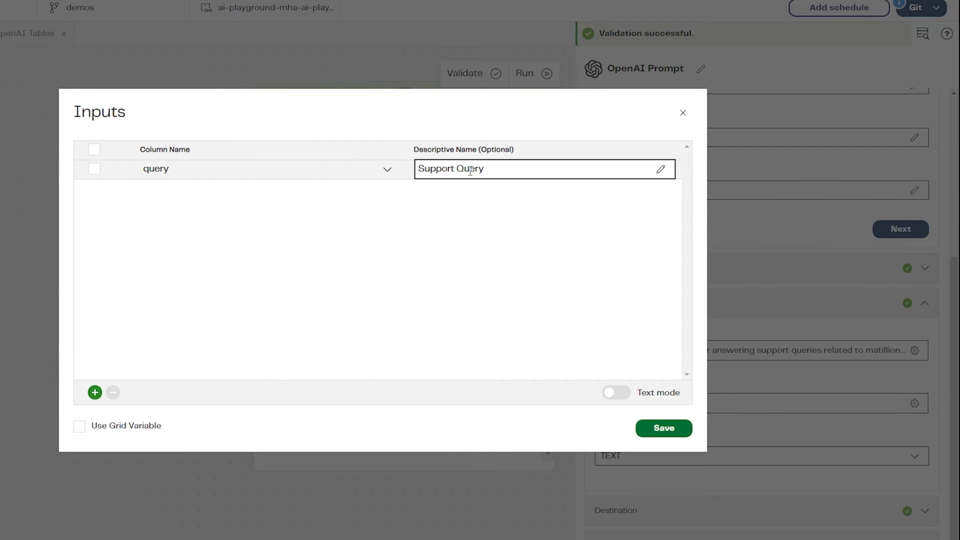
{"action": "left_click", "coordinate": [378, 171]}
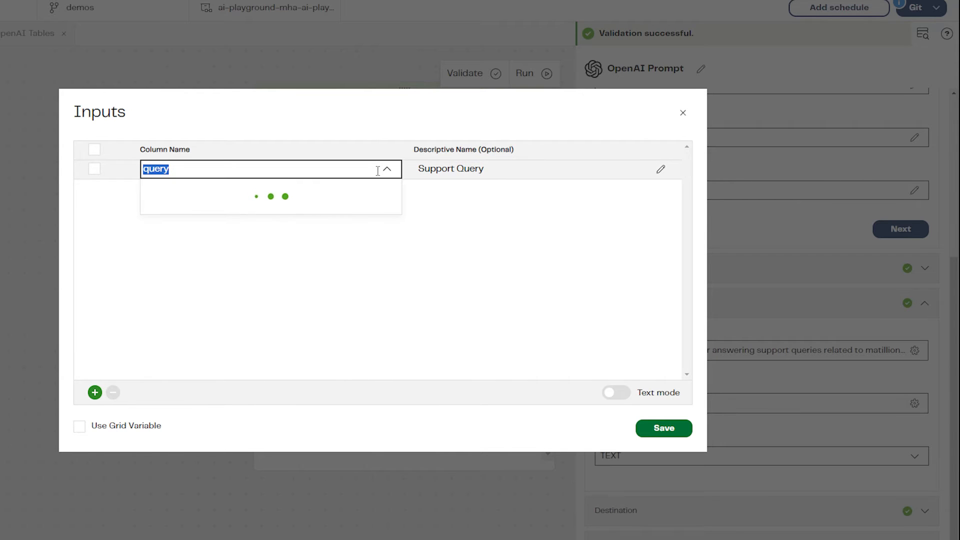
{"action": "left_click", "coordinate": [534, 262]}
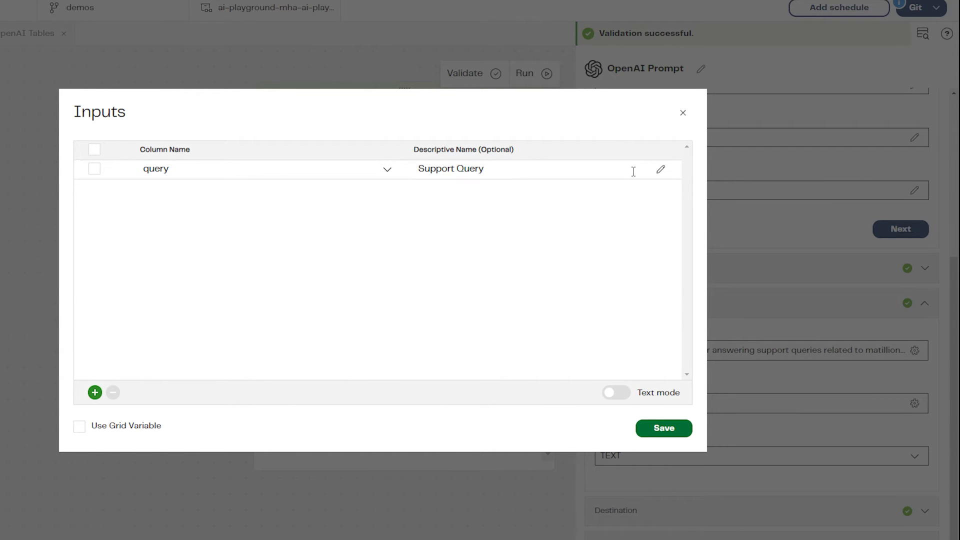
{"action": "left_click", "coordinate": [683, 113]}
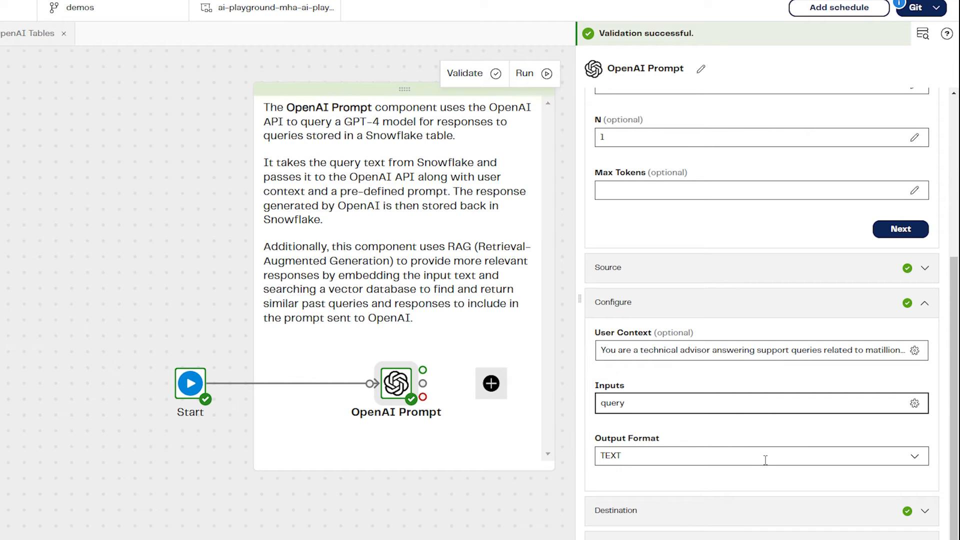
{"action": "left_click", "coordinate": [915, 457]}
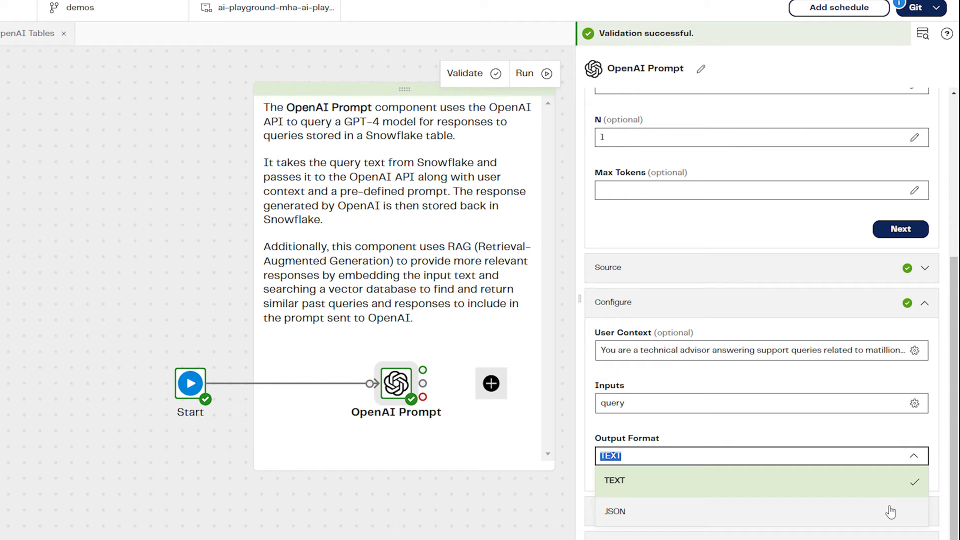
{"action": "left_click", "coordinate": [888, 490]}
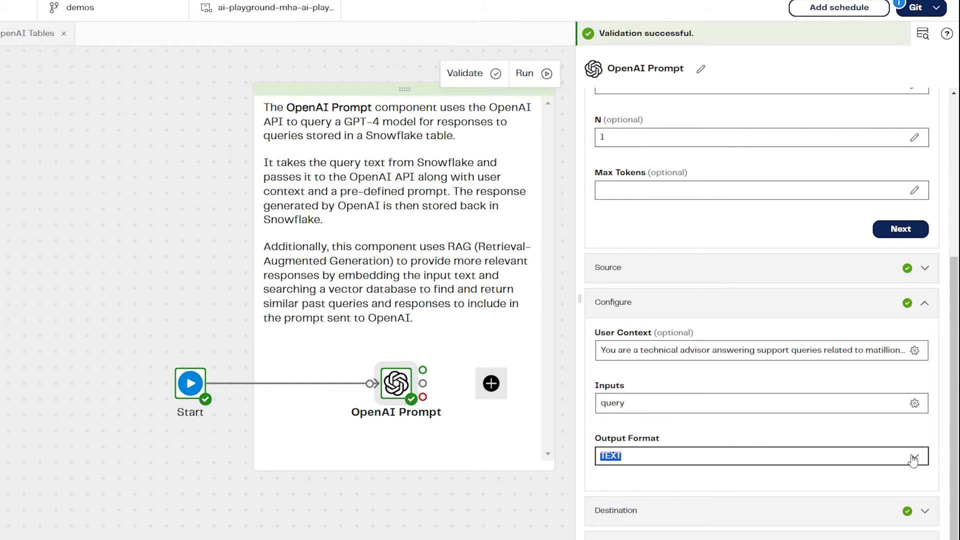
Step: Expand the Destination section and inspect the output table name without changing it
{"action": "left_click", "coordinate": [748, 513]}
{"action": "scroll", "coordinate": [747, 516], "scroll_direction": "down", "scroll_amount": 5}
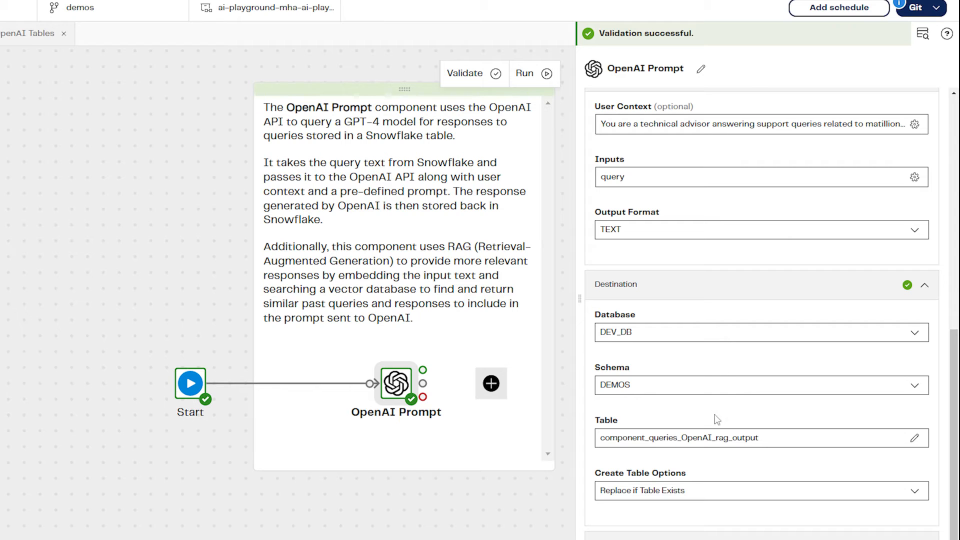
{"action": "left_click", "coordinate": [602, 439]}
{"action": "left_click_drag", "start_coordinate": [601, 439], "coordinate": [765, 430]}
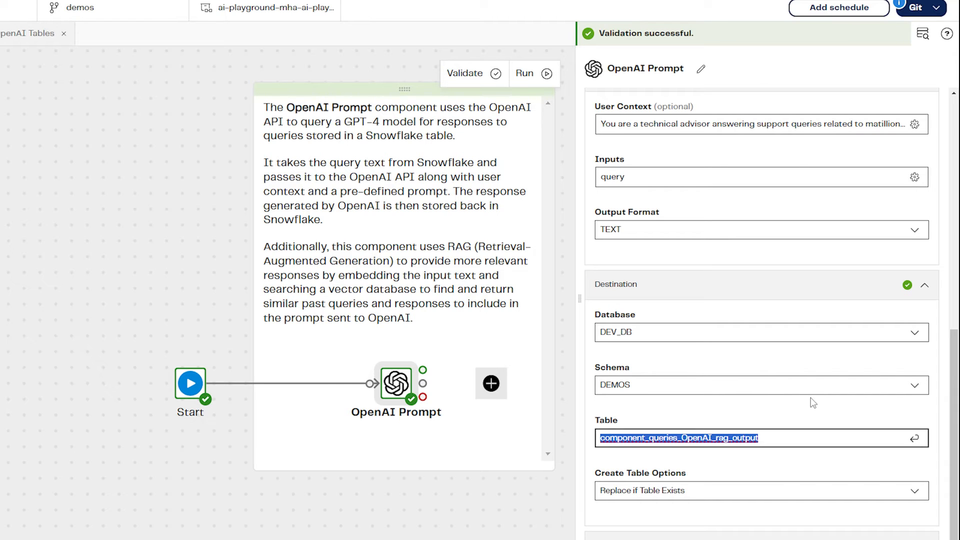
{"action": "key", "text": "Return"}
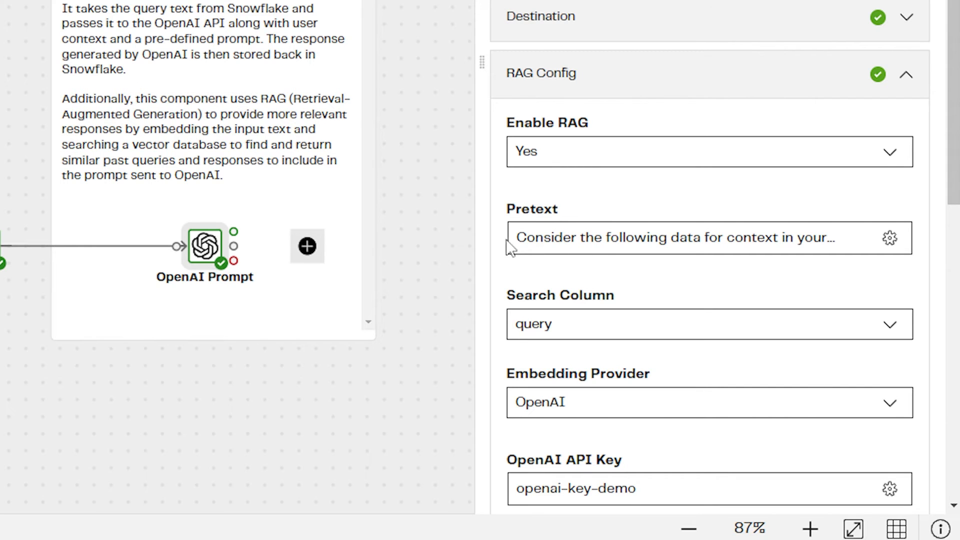
Step: Open the Pretext setting in RAG Config, read its text and close it without saving
{"action": "scroll", "coordinate": [414, 229], "scroll_direction": "up", "scroll_amount": 3}
{"action": "left_click_drag", "start_coordinate": [410, 230], "coordinate": [459, 229]}
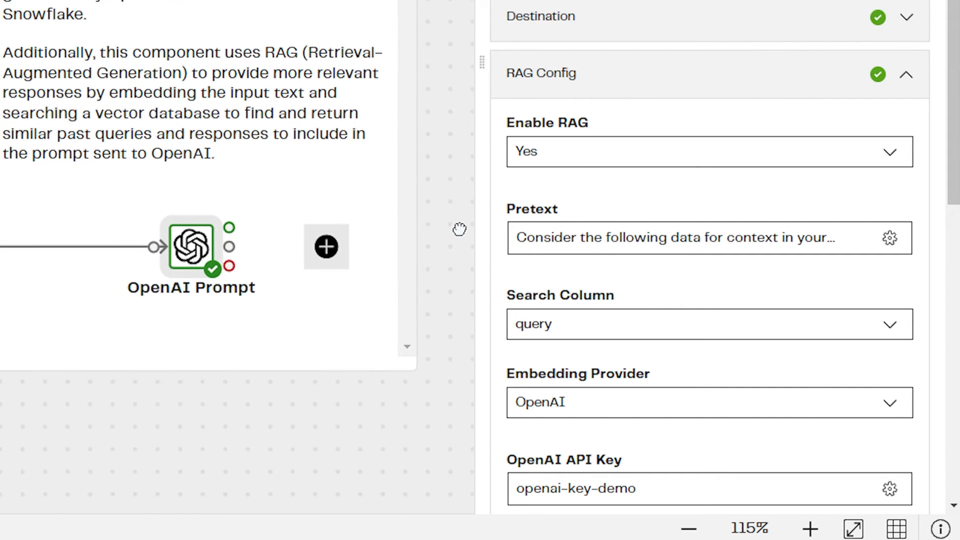
{"action": "left_click", "coordinate": [574, 246]}
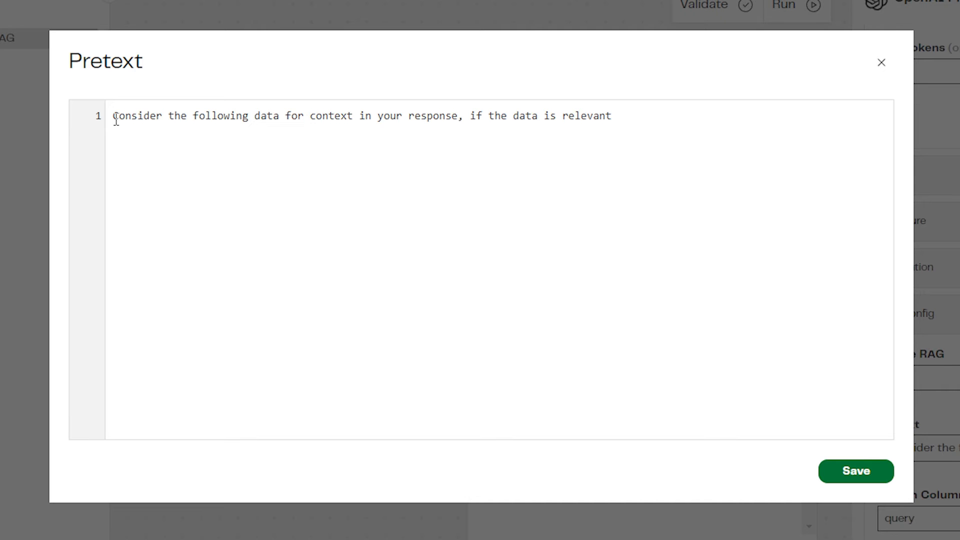
{"action": "left_click_drag", "start_coordinate": [116, 120], "coordinate": [671, 103]}
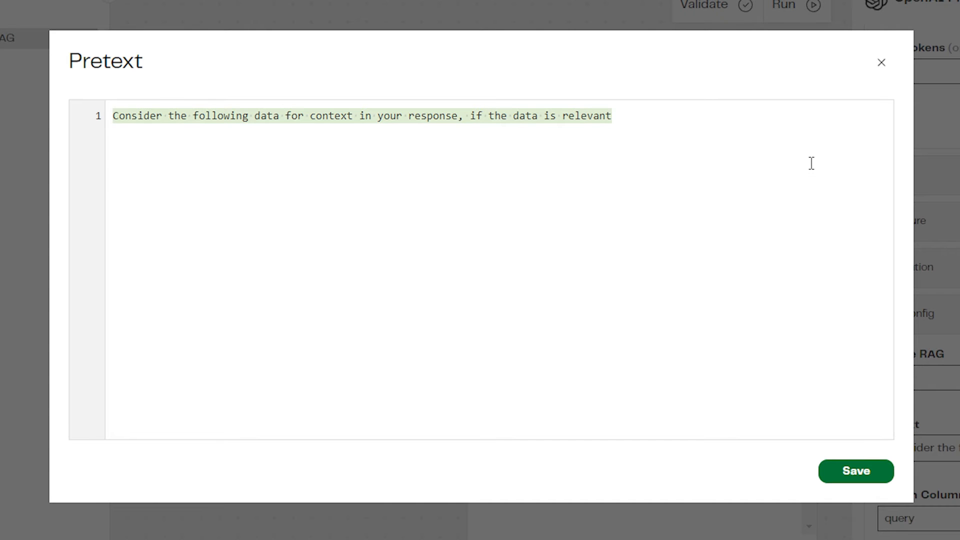
{"action": "left_click", "coordinate": [881, 63]}
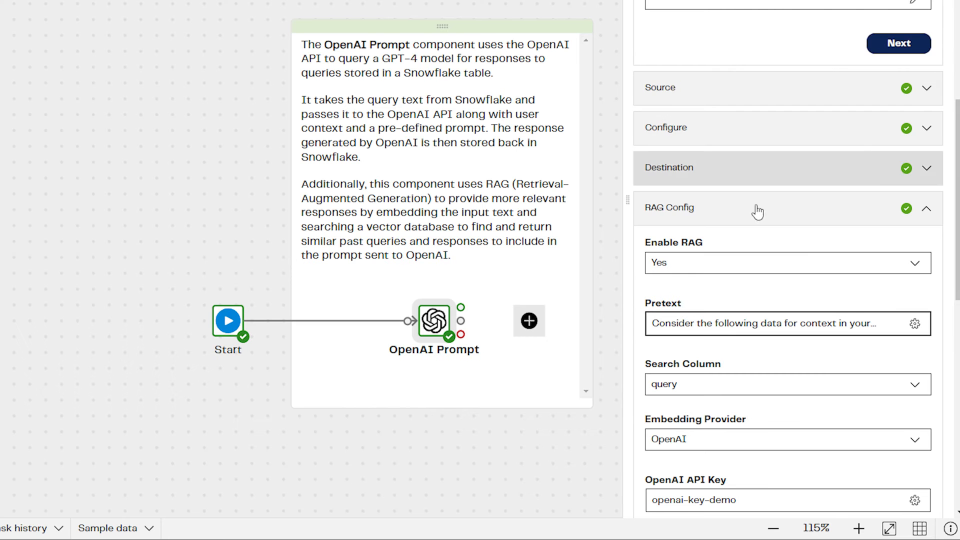
Step: Review the Search Column and Embedding Model options in RAG Config, leaving both selections as they are
{"action": "scroll", "coordinate": [795, 238], "scroll_direction": "down", "scroll_amount": 3}
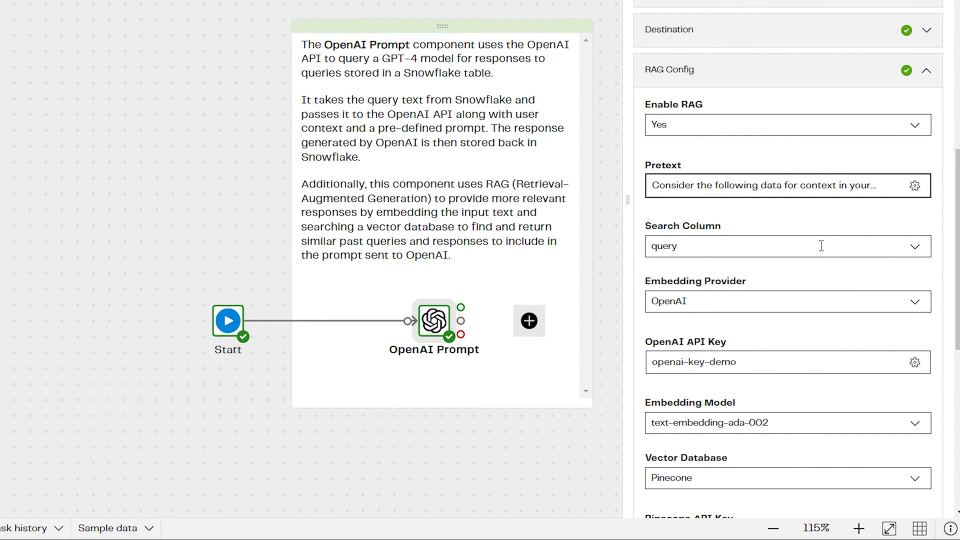
{"action": "left_click", "coordinate": [821, 246]}
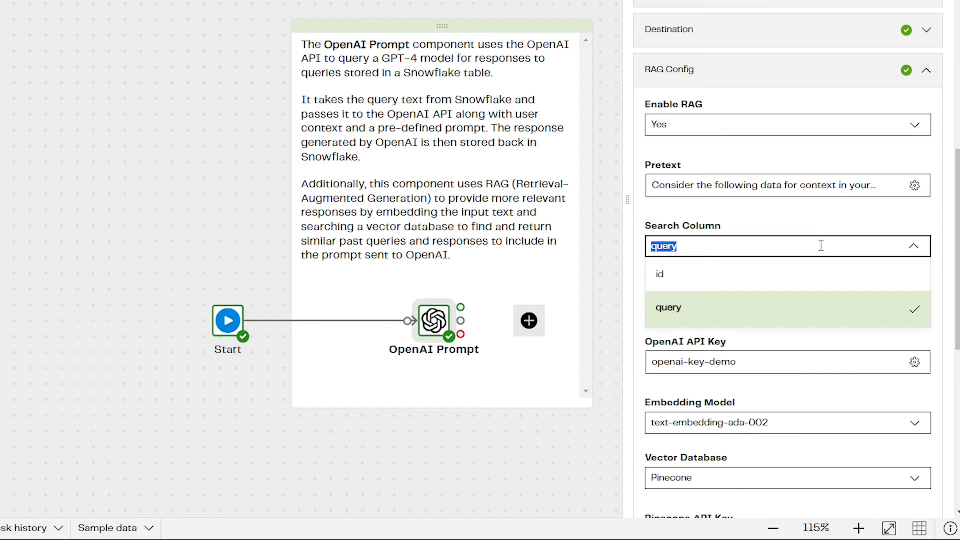
{"action": "left_click", "coordinate": [809, 219]}
{"action": "scroll", "coordinate": [810, 220], "scroll_direction": "down", "scroll_amount": 3}
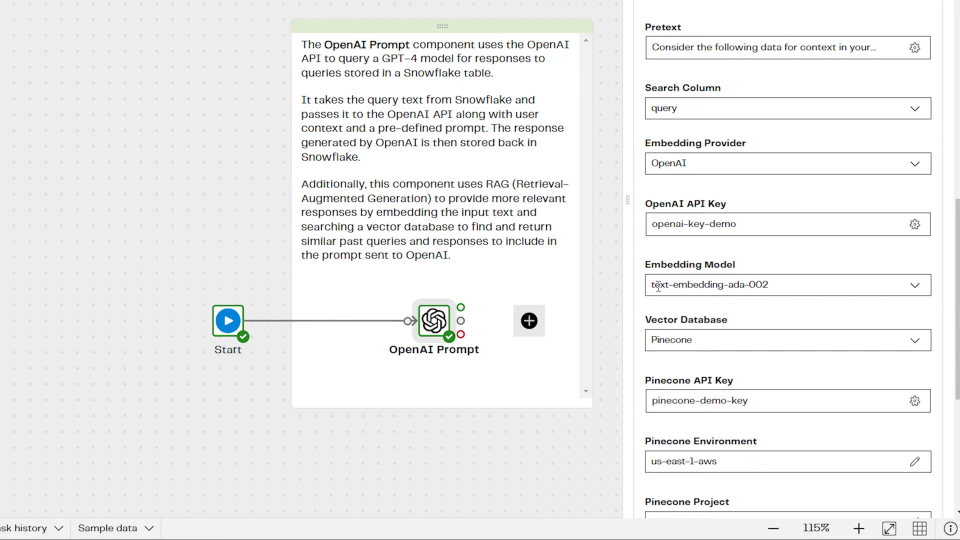
{"action": "left_click", "coordinate": [811, 276]}
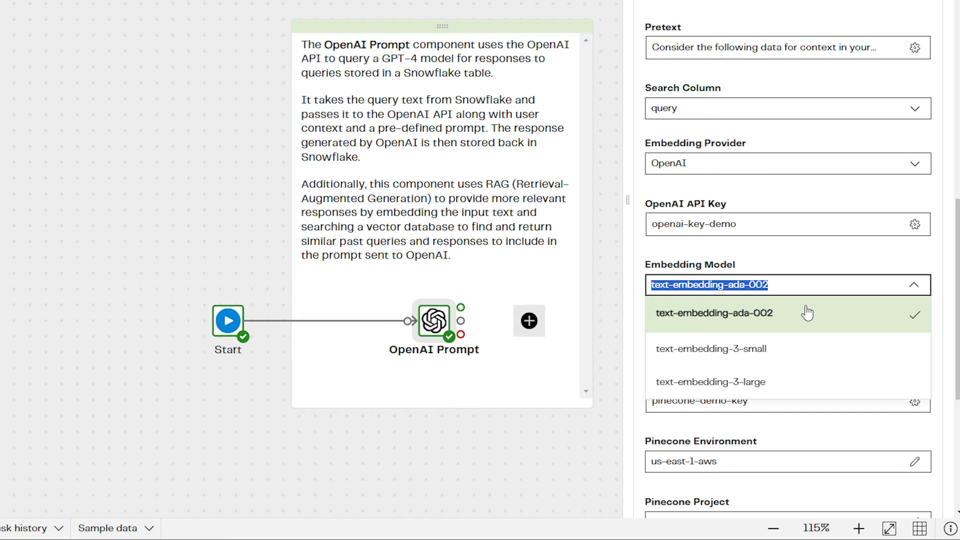
Step: Switch to the Pinecone console and examine the embedding model entry in the first record's metadata
{"action": "left_click", "coordinate": [222, 215]}
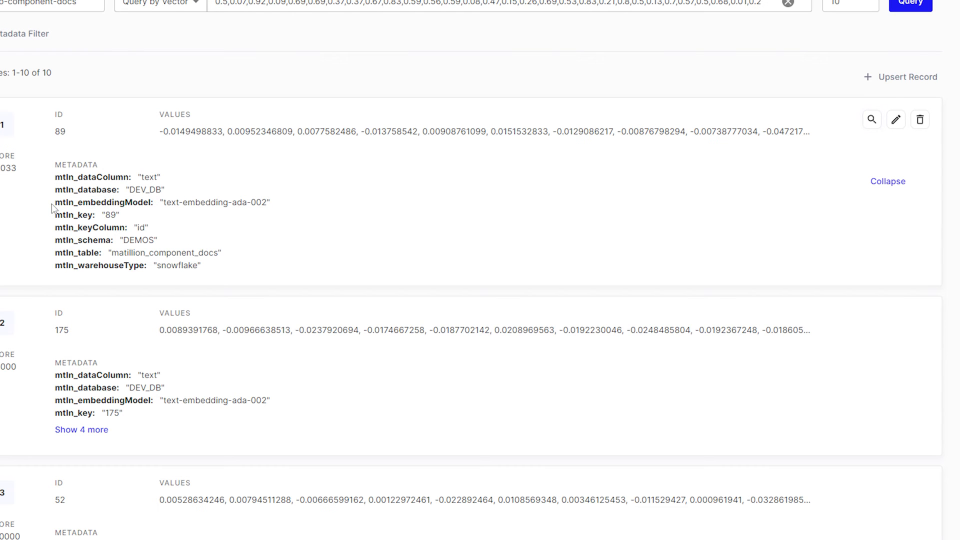
{"action": "mouse_move", "coordinate": [51, 207]}
{"action": "left_mouse_down"}
{"action": "mouse_move", "coordinate": [273, 207]}
{"action": "mouse_move", "coordinate": [80, 205]}
{"action": "mouse_move", "coordinate": [53, 114]}
{"action": "mouse_move", "coordinate": [58, 205]}
{"action": "left_mouse_up"}
{"action": "left_click", "coordinate": [276, 207]}
{"action": "key", "text": "Tab"}
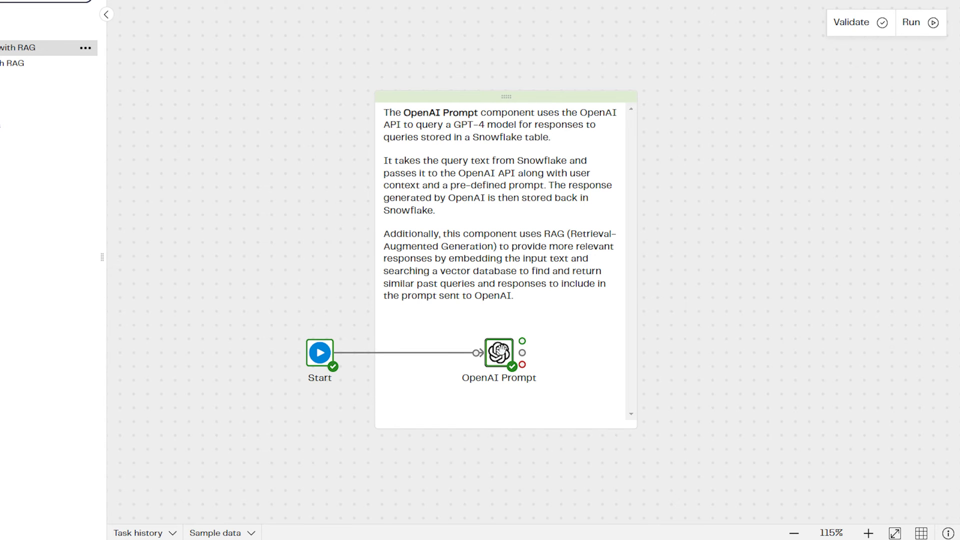
Step: Back in Matillion, reopen the OpenAI Prompt component and review RAG Config's Pinecone settings, inspecting the Pinecone Namespace without changing it
{"action": "left_click", "coordinate": [500, 350]}
{"action": "scroll", "coordinate": [739, 390], "scroll_direction": "down", "scroll_amount": 3}
{"action": "left_click", "coordinate": [765, 484]}
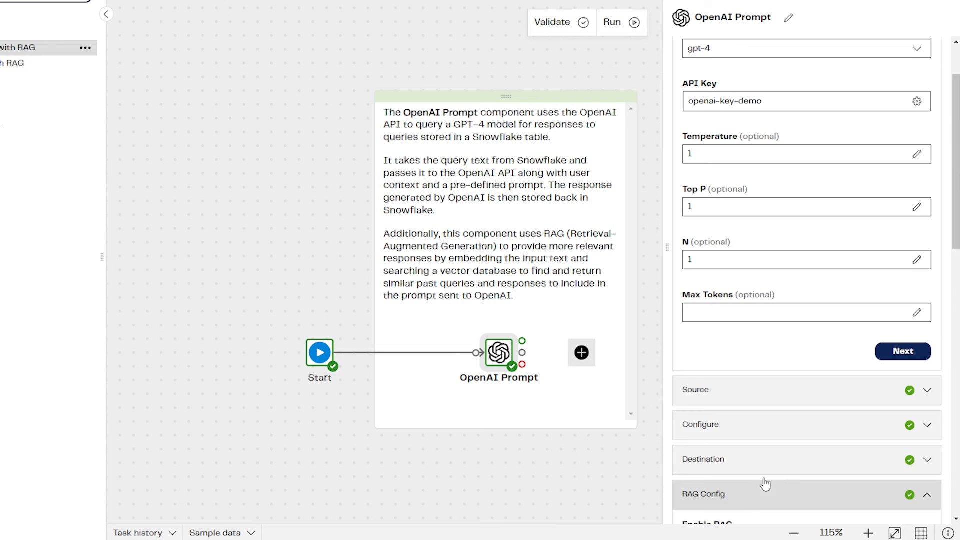
{"action": "scroll", "coordinate": [819, 371], "scroll_direction": "down", "scroll_amount": 10}
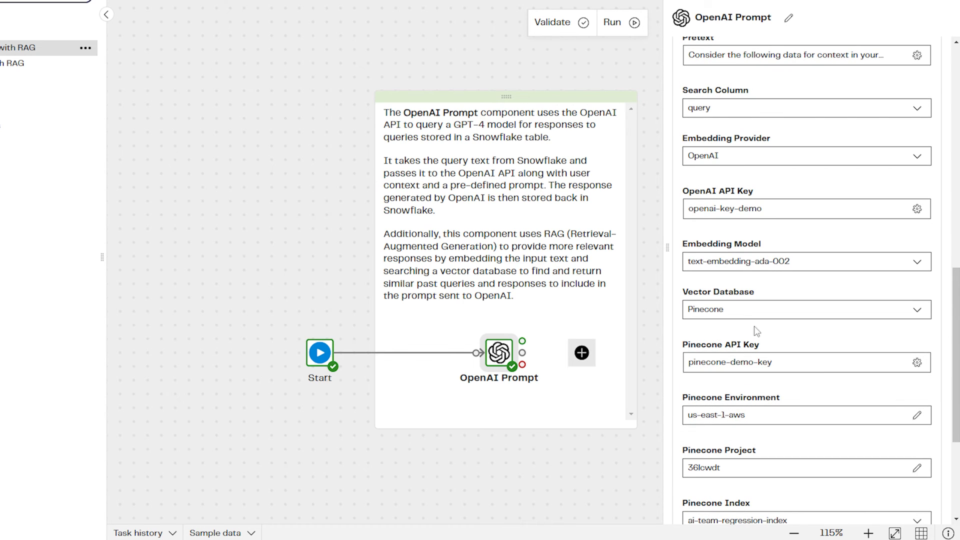
{"action": "scroll", "coordinate": [785, 306], "scroll_direction": "down", "scroll_amount": 3}
{"action": "scroll", "coordinate": [822, 252], "scroll_direction": "down", "scroll_amount": 2}
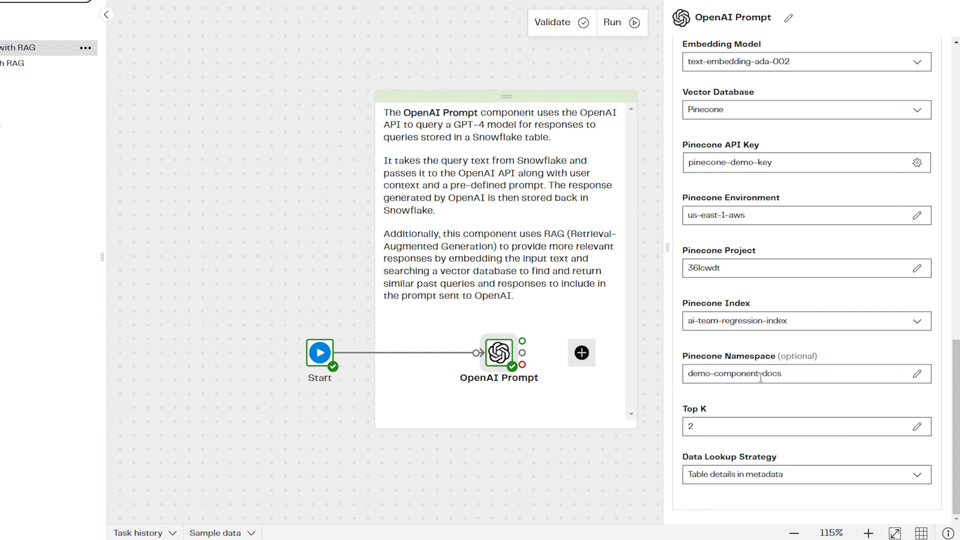
{"action": "left_click_drag", "start_coordinate": [820, 372], "coordinate": [644, 372]}
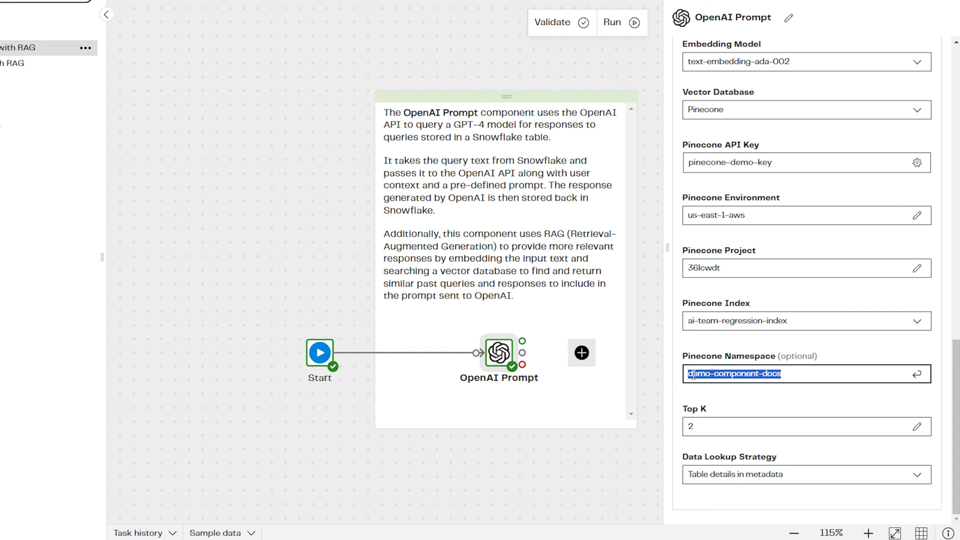
{"action": "left_click", "coordinate": [719, 348]}
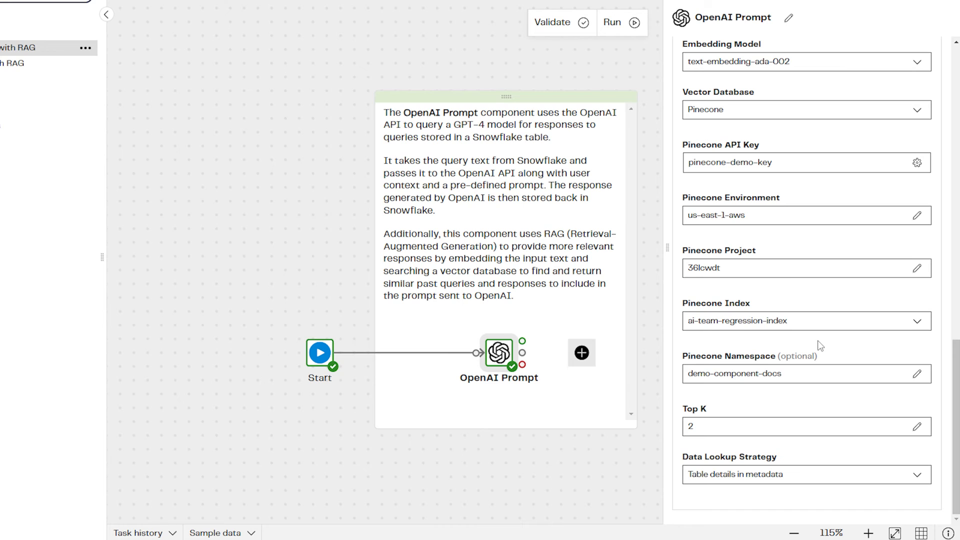
Step: Review the Top K and Data Lookup Strategy settings in RAG Config without changing them, and close the OpenAI Prompt component's properties
{"action": "left_click", "coordinate": [690, 425]}
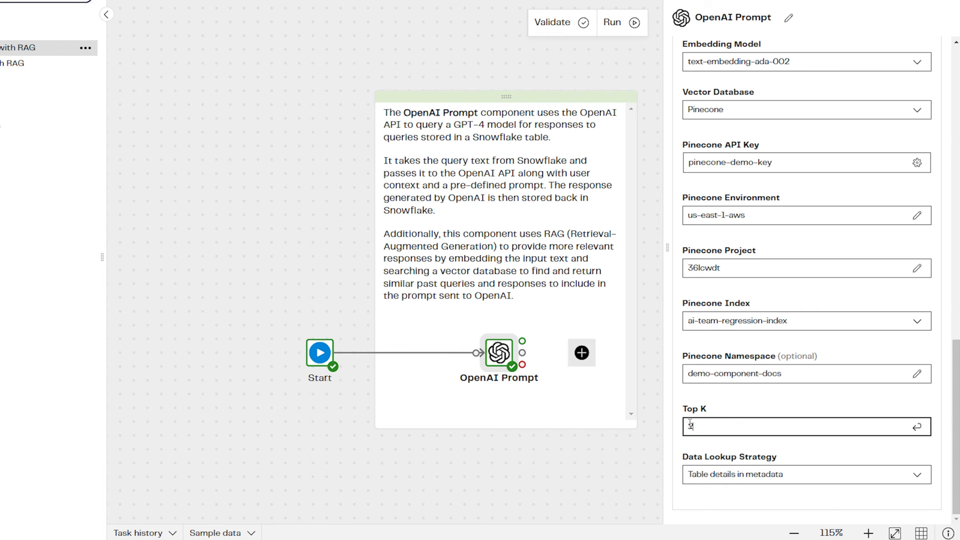
{"action": "scroll", "coordinate": [797, 477], "scroll_direction": "up", "scroll_amount": 7}
{"action": "scroll", "coordinate": [799, 478], "scroll_direction": "down", "scroll_amount": 7}
{"action": "left_click", "coordinate": [798, 475]}
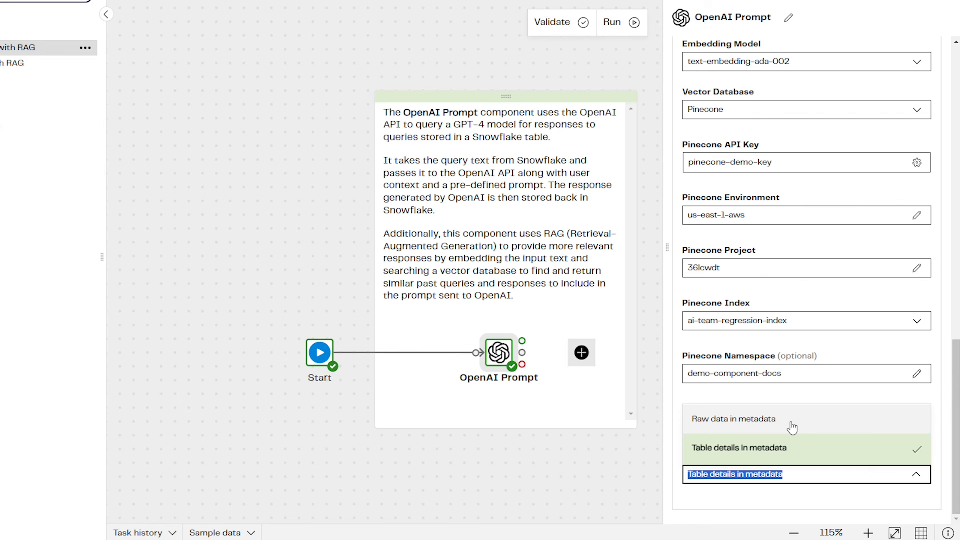
{"action": "left_click", "coordinate": [799, 454]}
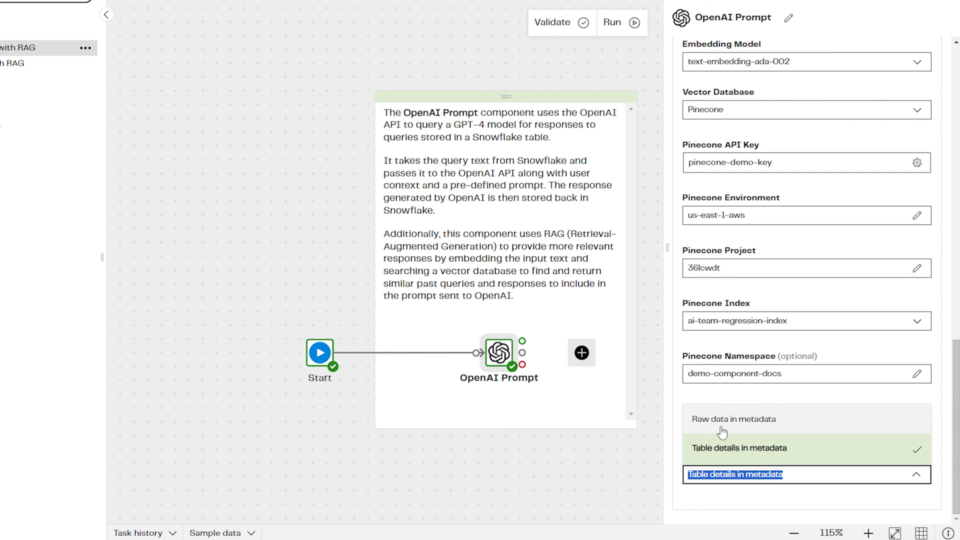
{"action": "left_click", "coordinate": [733, 450]}
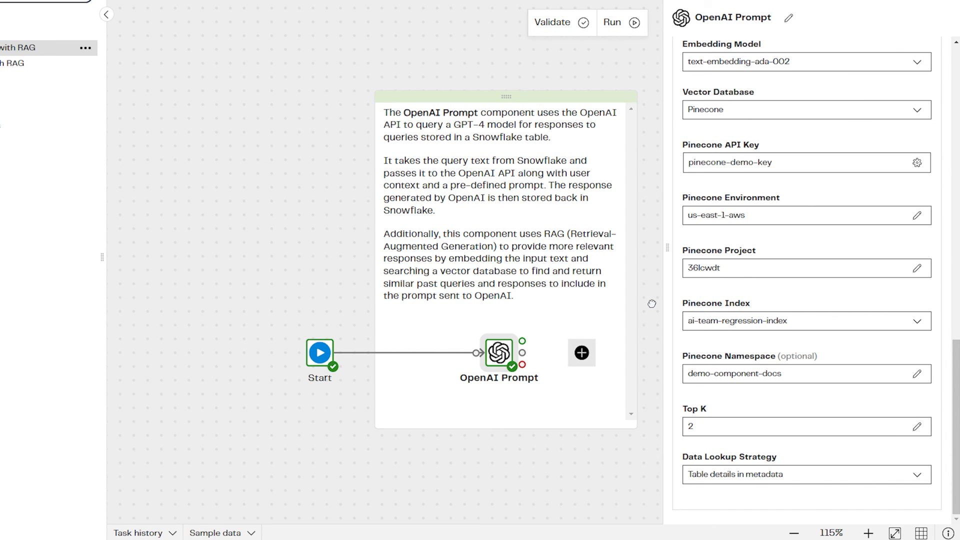
{"action": "left_click", "coordinate": [652, 304]}
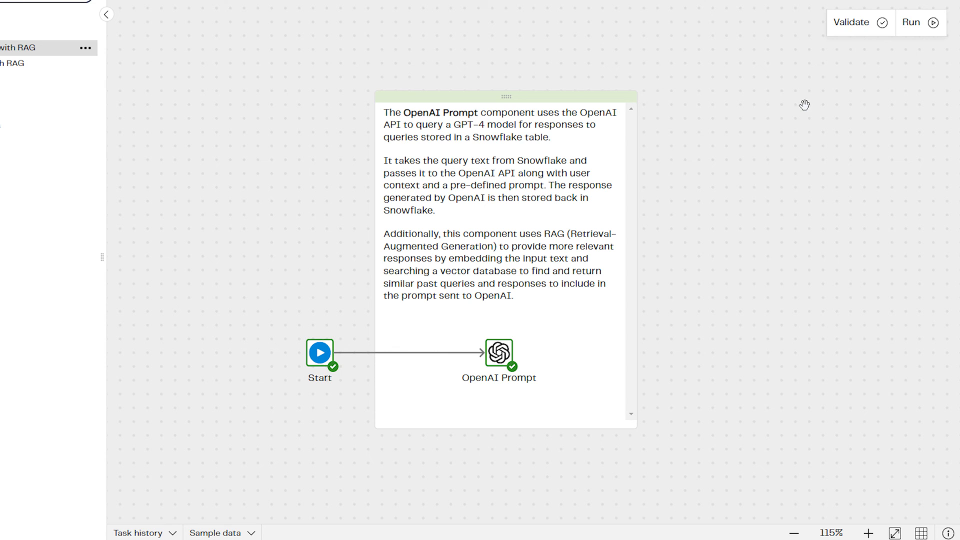
{"action": "left_click", "coordinate": [858, 31]}
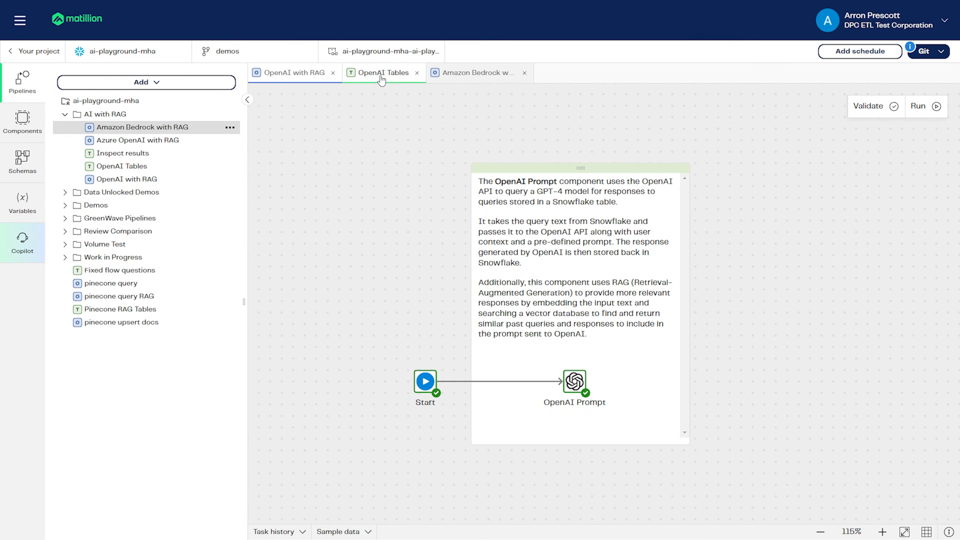
Step: Open the OpenAI Tables pipeline and load sample data for the destination table component_queries_OpenAI_rag_output
{"action": "left_click", "coordinate": [382, 74]}
{"action": "scroll", "coordinate": [816, 313], "scroll_direction": "up", "scroll_amount": 3}
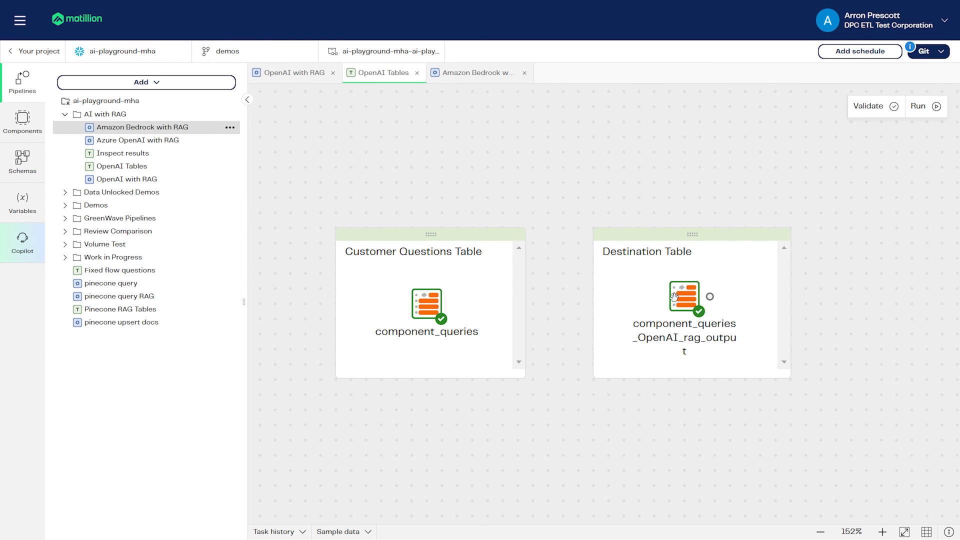
{"action": "left_click", "coordinate": [679, 293]}
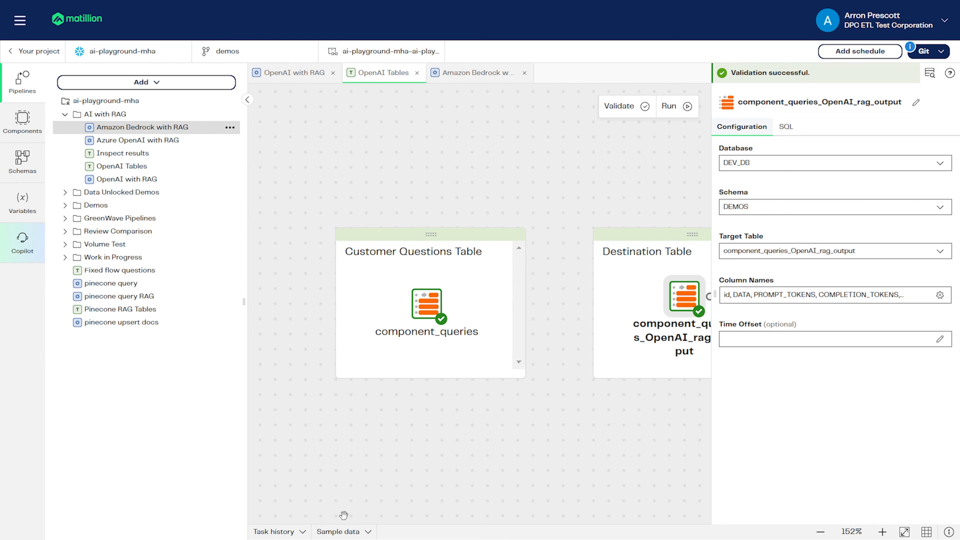
{"action": "left_click", "coordinate": [337, 531]}
{"action": "left_click", "coordinate": [455, 351]}
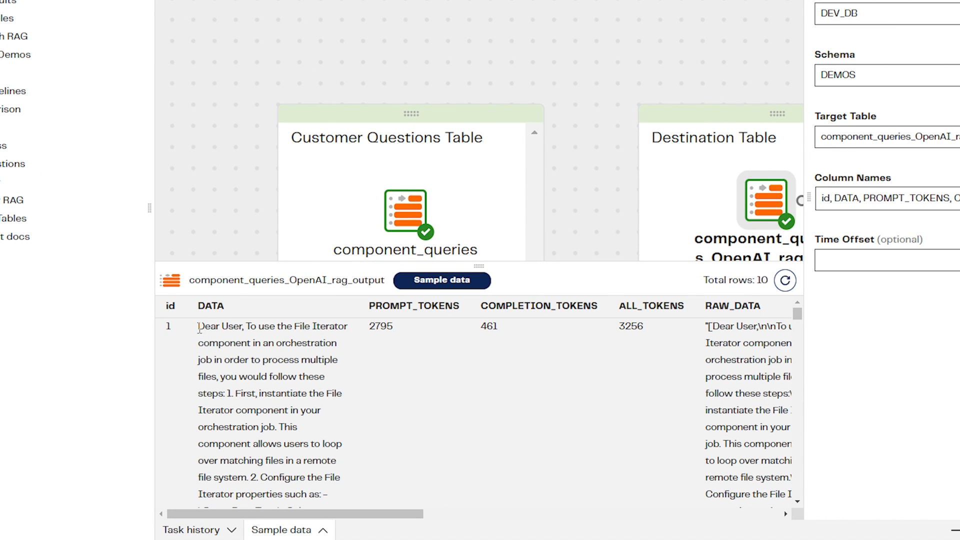
Step: Read through the first row's generated response in the DATA column and return to its beginning
{"action": "left_click_drag", "start_coordinate": [206, 328], "coordinate": [329, 439]}
{"action": "left_click", "coordinate": [399, 414]}
{"action": "scroll", "coordinate": [419, 408], "scroll_direction": "down", "scroll_amount": 5}
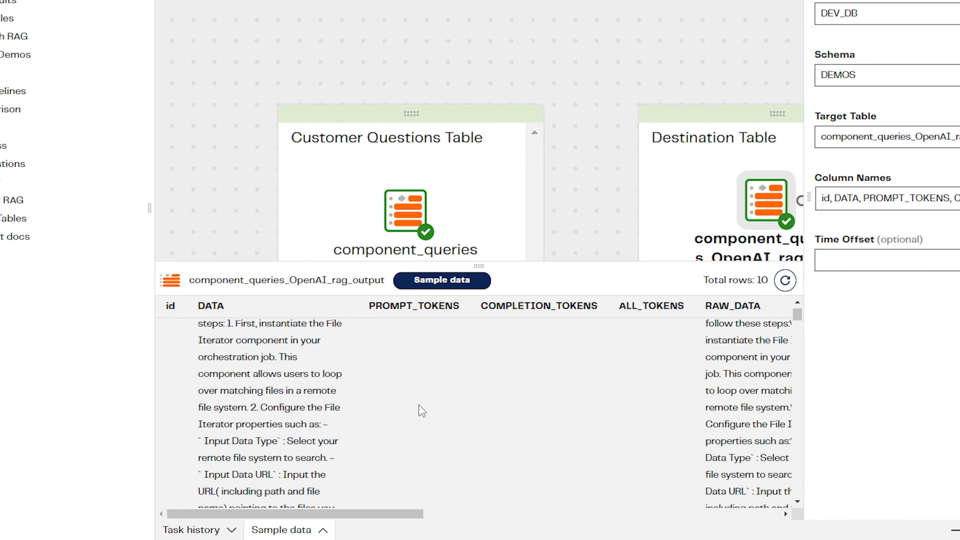
{"action": "scroll", "coordinate": [419, 411], "scroll_direction": "down", "scroll_amount": 5}
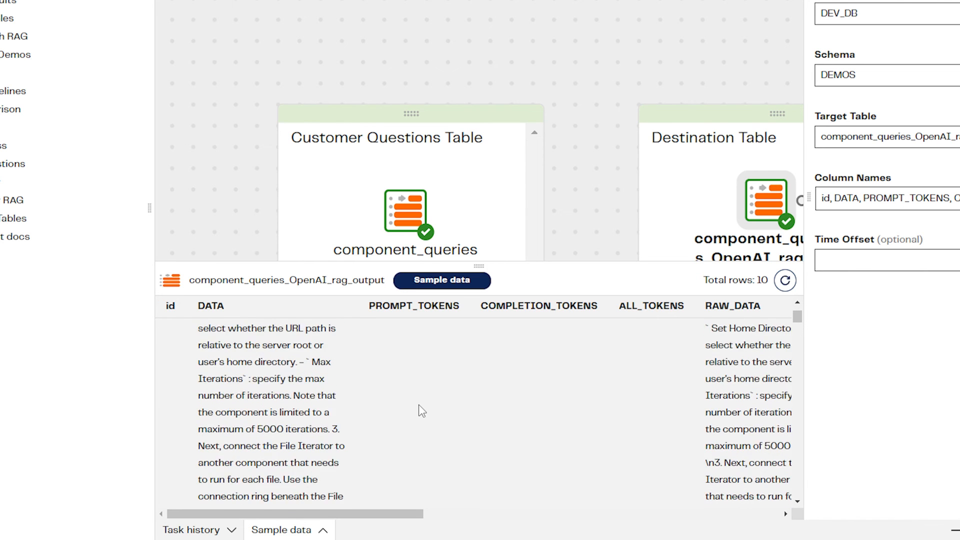
{"action": "scroll", "coordinate": [422, 410], "scroll_direction": "down", "scroll_amount": 3}
{"action": "scroll", "coordinate": [423, 411], "scroll_direction": "up", "scroll_amount": 10}
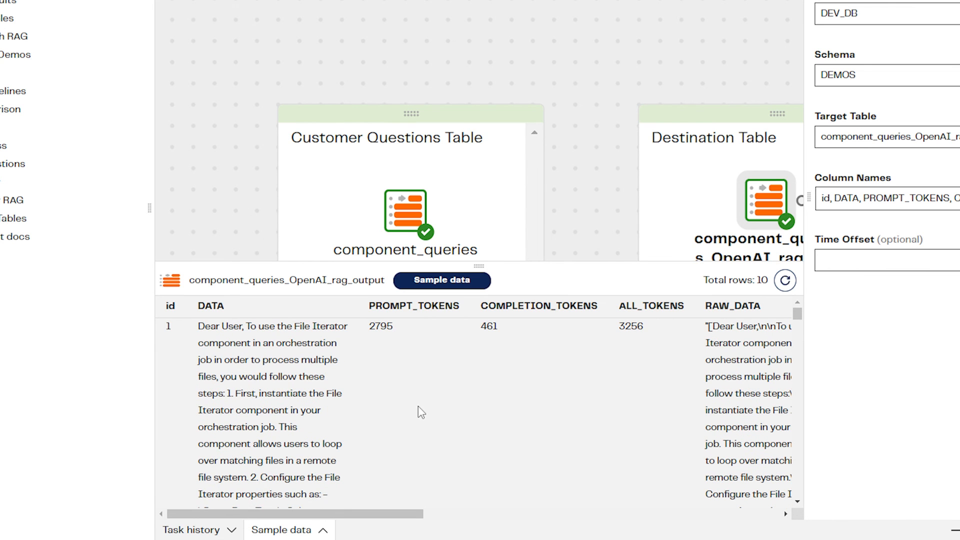
Step: Examine the DATA, PROMPT_TOKENS and COMPLETION_TOKENS columns of the sampled output table
{"action": "double_click", "coordinate": [200, 306]}
{"action": "left_click", "coordinate": [395, 377]}
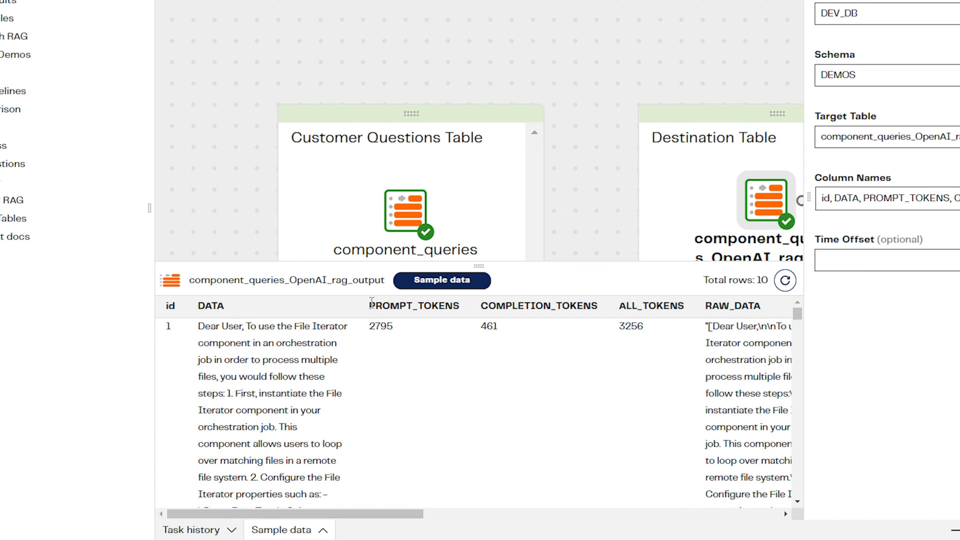
{"action": "left_click_drag", "start_coordinate": [375, 305], "coordinate": [600, 306]}
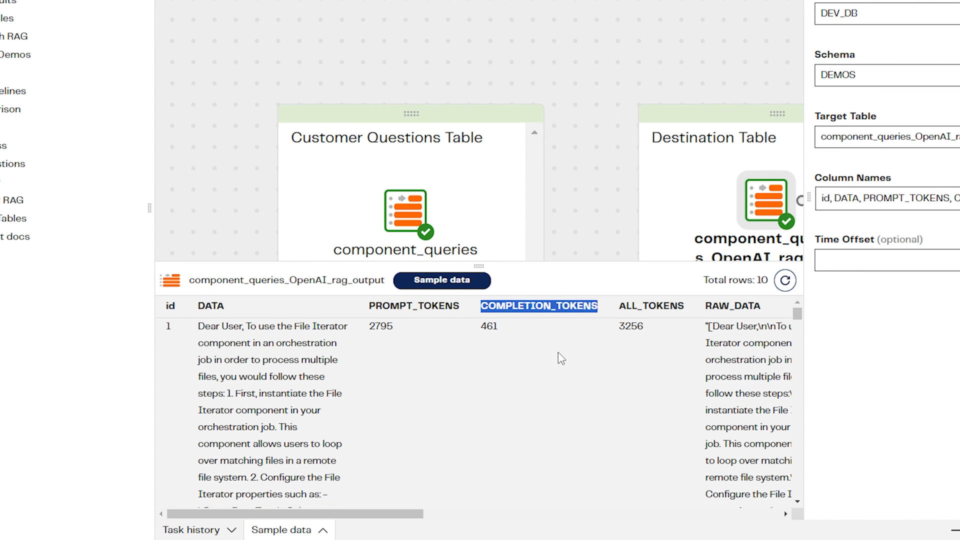
{"action": "left_click", "coordinate": [561, 357]}
Step: Inspect the ERROR_METADATA, SYSTEM_PROMPT and USER_PROMPT columns of the sampled output, and return to the table's first columns
{"action": "left_click_drag", "start_coordinate": [378, 516], "coordinate": [554, 515]}
{"action": "left_click_drag", "start_coordinate": [446, 307], "coordinate": [545, 308]}
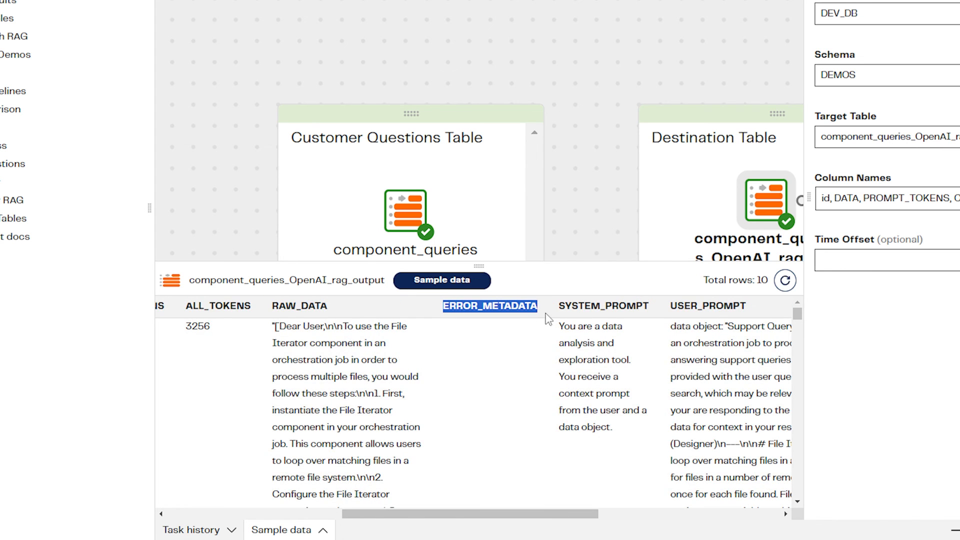
{"action": "left_click_drag", "start_coordinate": [499, 514], "coordinate": [590, 519]}
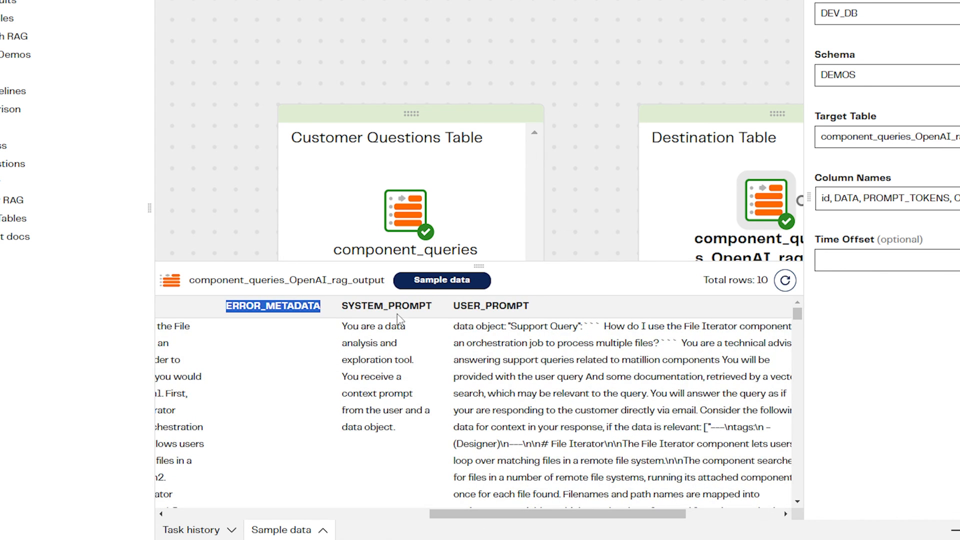
{"action": "left_click_drag", "start_coordinate": [344, 307], "coordinate": [540, 311]}
{"action": "left_click_drag", "start_coordinate": [538, 514], "coordinate": [260, 513]}
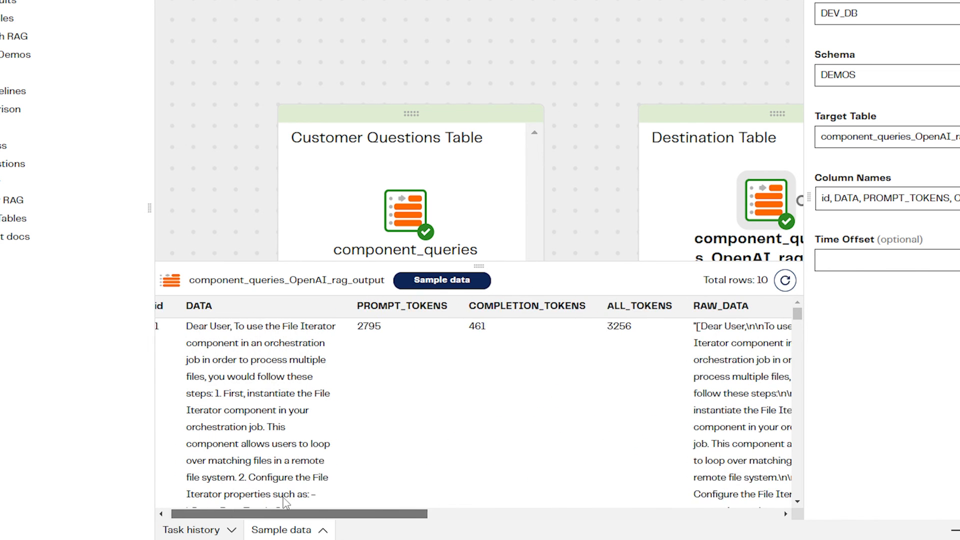